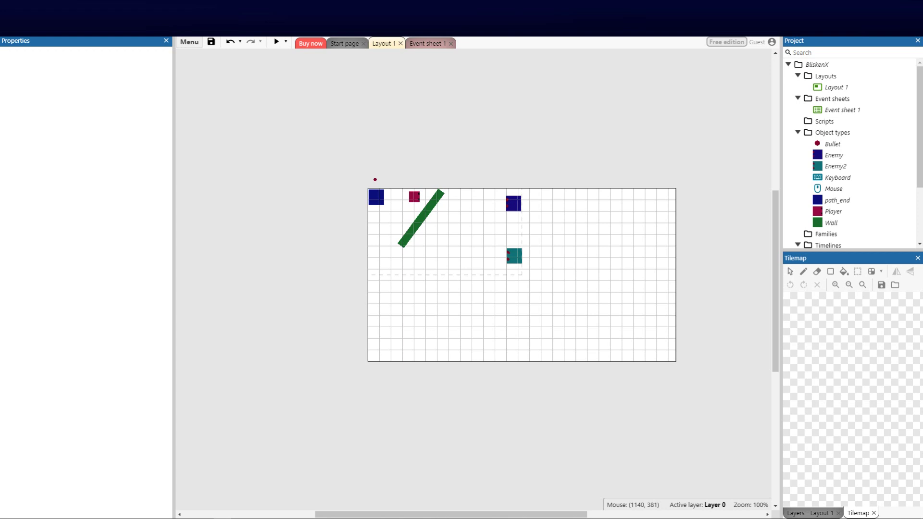
# Insert a new Tilemap object and place it on the layout, opening its tileset editor.
pyautogui.moveTo(323, 155); pyautogui.dragTo(591, 365)
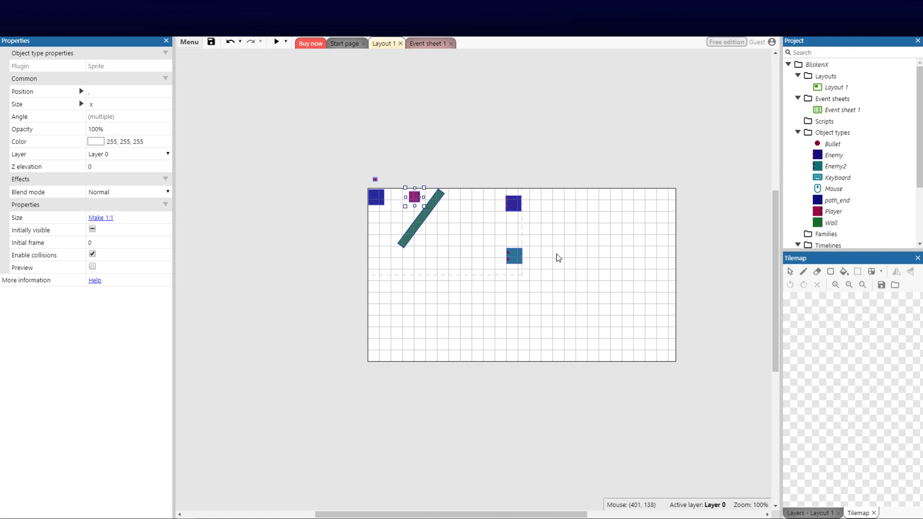
pyautogui.click(601, 247)
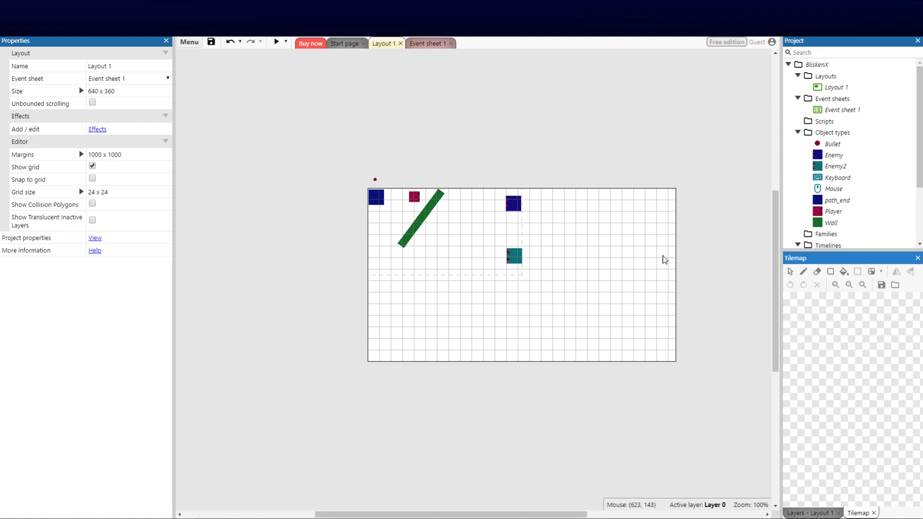
pyautogui.rightClick(581, 243)
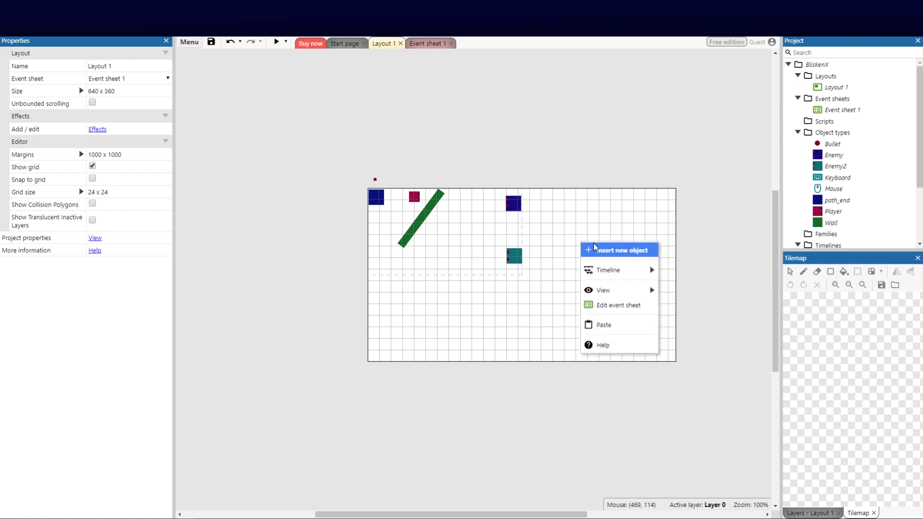
pyautogui.click(594, 247)
pyautogui.scroll(-5, 495, 237)
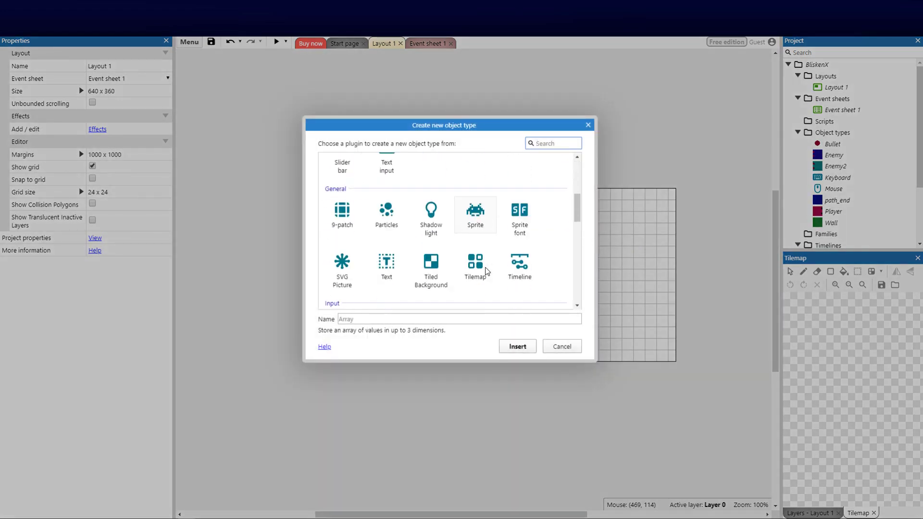
pyautogui.doubleClick(475, 216)
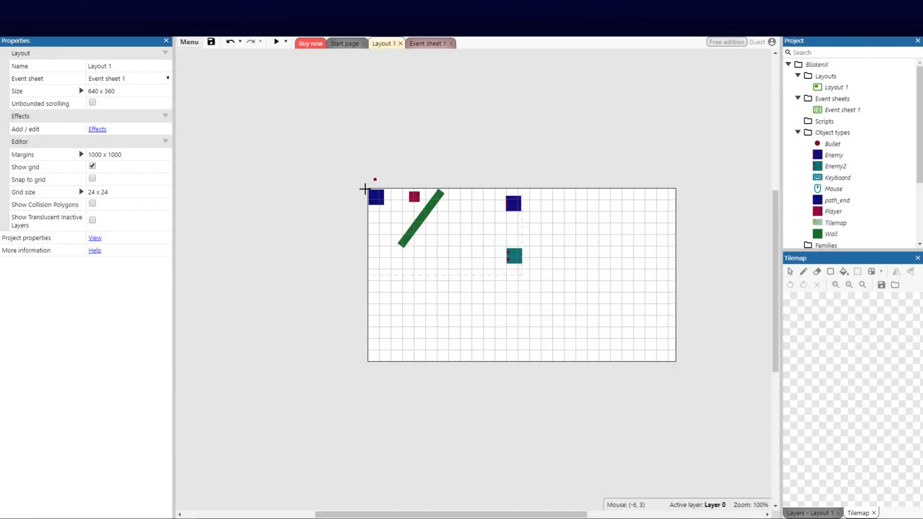
pyautogui.click(544, 290)
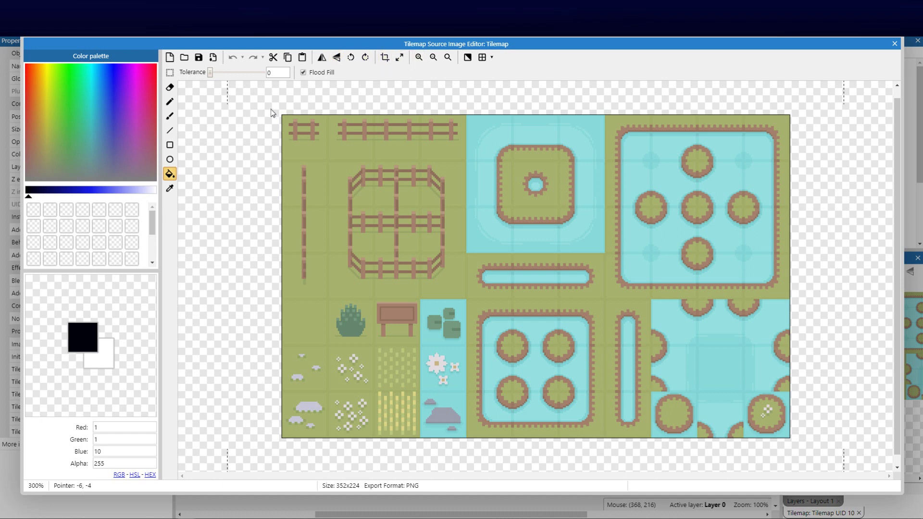
# Clear the default farm tileset by selecting the whole image and deleting it.
pyautogui.scroll(1, 267, 117)
pyautogui.click(171, 101)
pyautogui.click(169, 87)
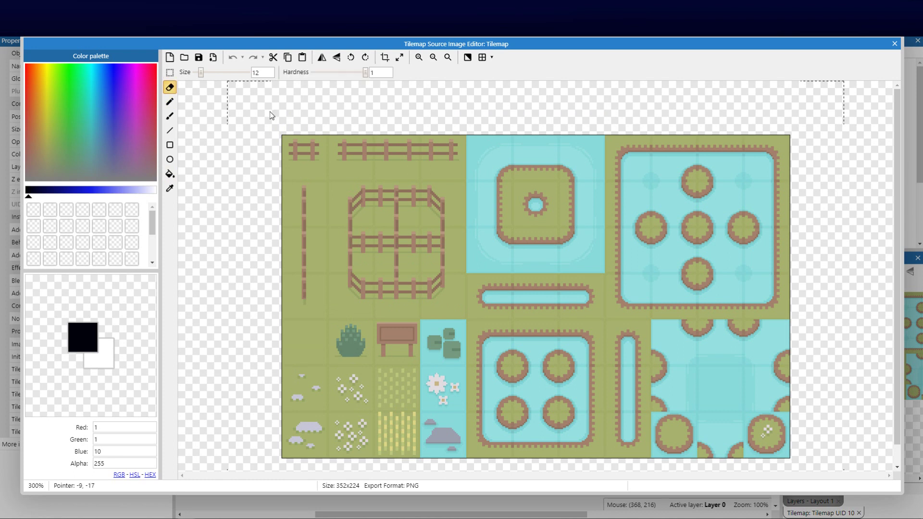
pyautogui.moveTo(271, 117); pyautogui.dragTo(428, 259)
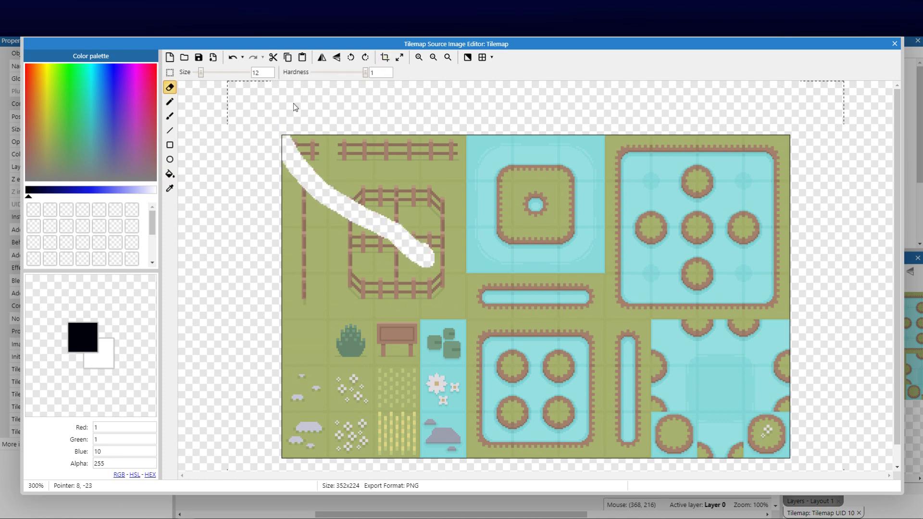
pyautogui.click(169, 72)
pyautogui.moveTo(279, 129)
pyautogui.mouseDown()
pyautogui.moveTo(413, 358)
pyautogui.moveTo(821, 471)
pyautogui.mouseUp()
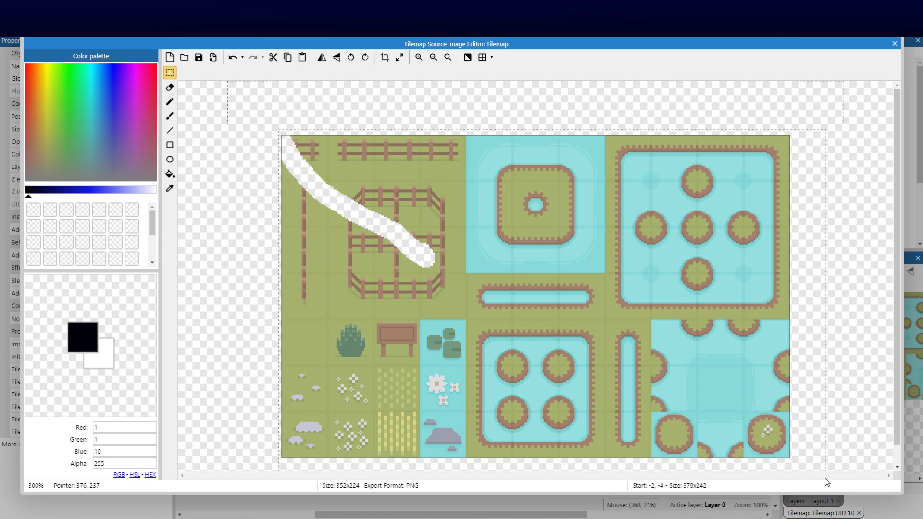
pyautogui.press('Delete')
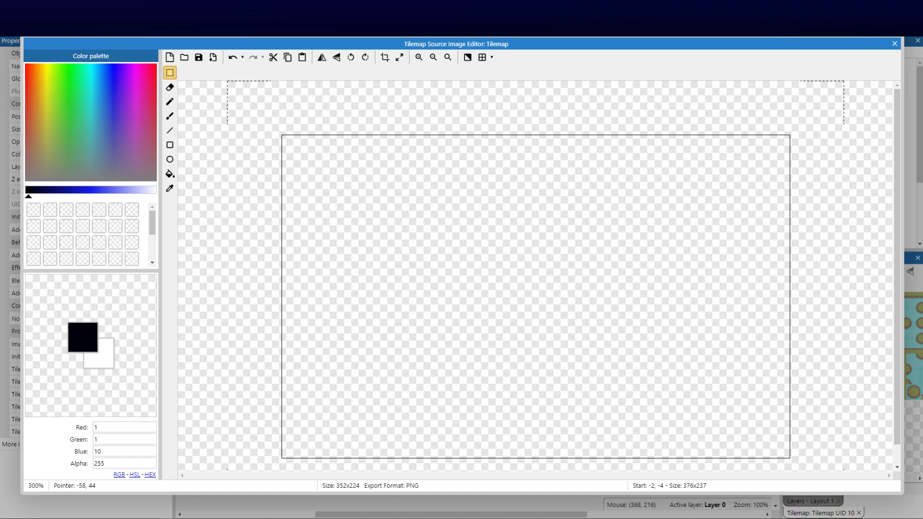
# Drop in the 384 x 240 graveyard stone tileset image as the new tileset.
pyautogui.moveTo(198, 199); pyautogui.dragTo(529, 240)
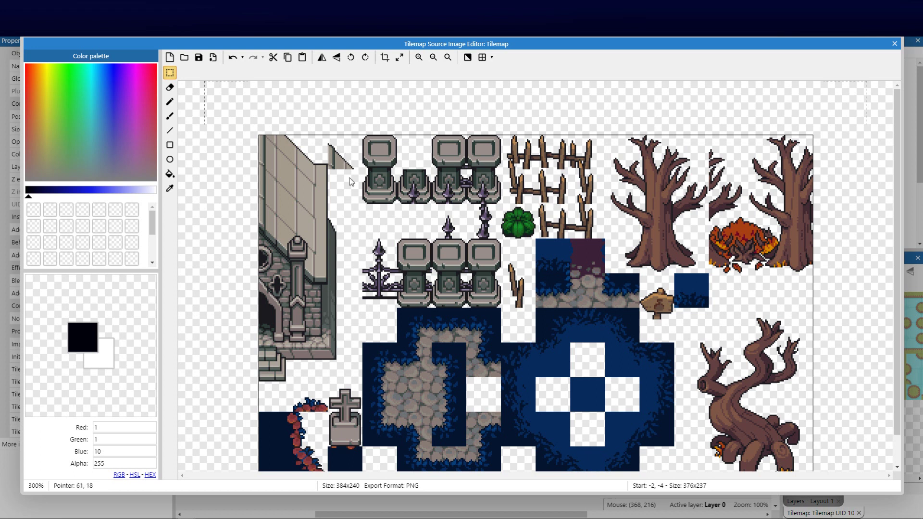
pyautogui.scroll(-1, 427, 264)
pyautogui.scroll(1, 427, 264)
# Pick the first tile, then send the tilemap to the bottom of the layer via Z Order.
pyautogui.click(895, 45)
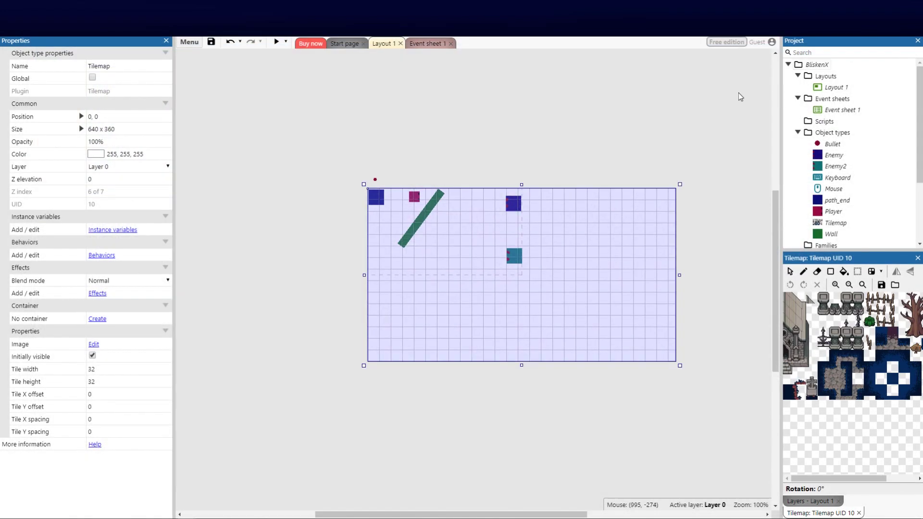
pyautogui.click(790, 301)
pyautogui.rightClick(591, 234)
pyautogui.moveTo(644, 310)
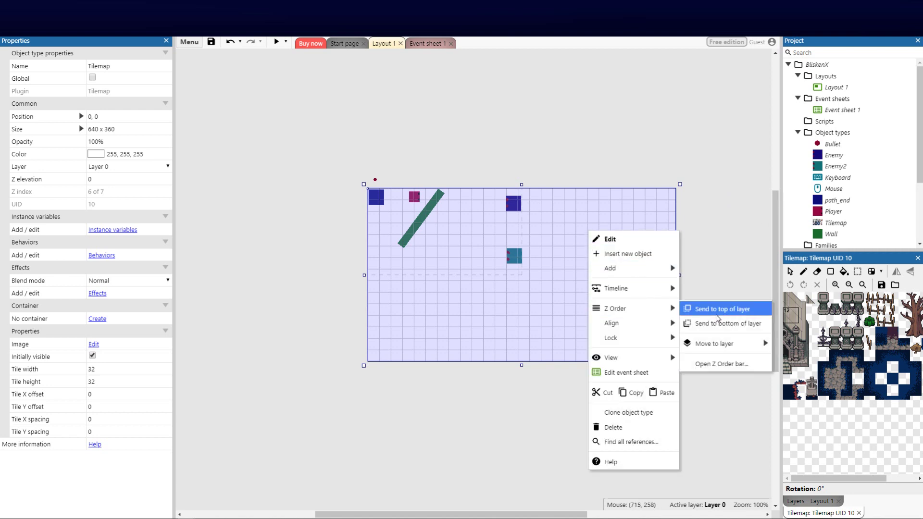
pyautogui.click(732, 331)
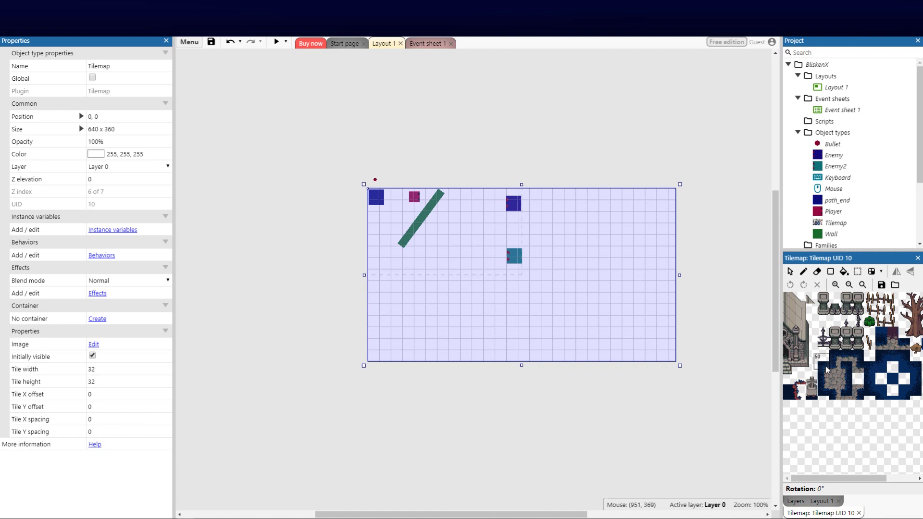
pyautogui.moveTo(827, 371)
pyautogui.mouseDown()
pyautogui.moveTo(826, 390)
pyautogui.moveTo(822, 363)
pyautogui.mouseUp()
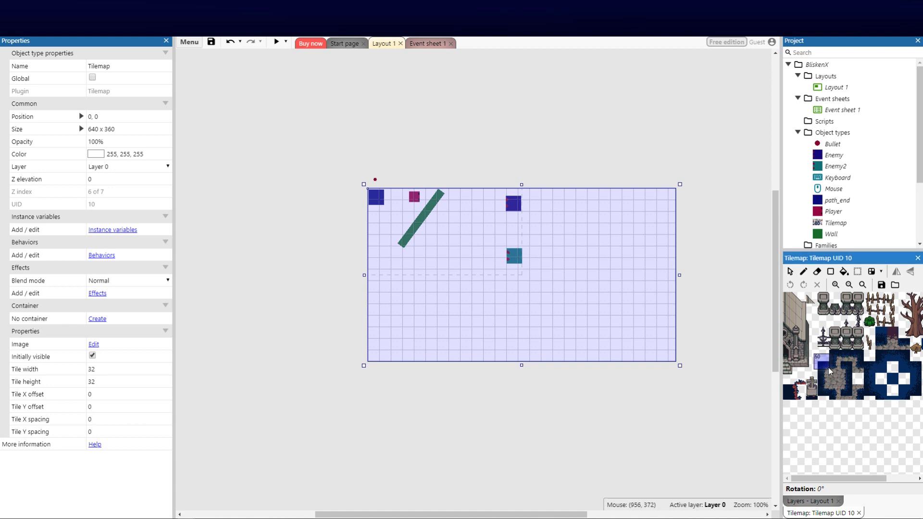
# Paint stone floor tiles near the layout's centre with the Pencil tool.
pyautogui.click(837, 379)
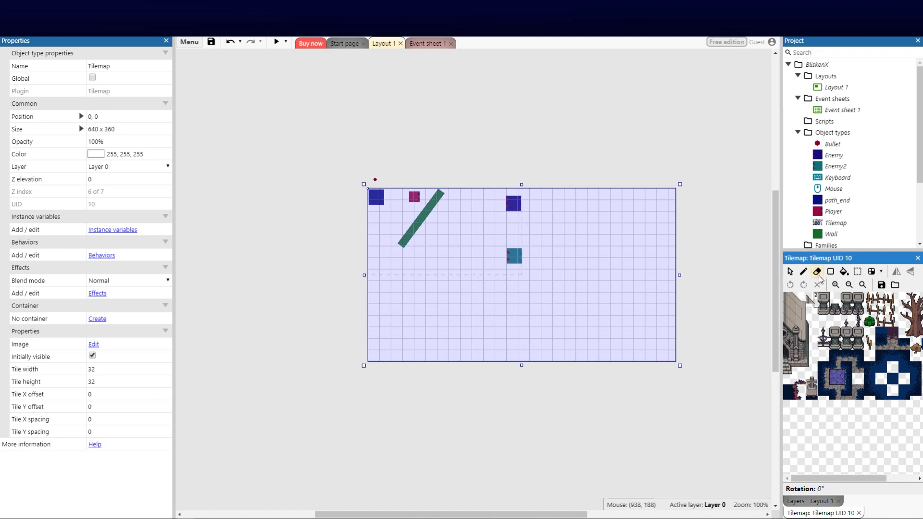
pyautogui.click(803, 271)
pyautogui.moveTo(435, 226)
pyautogui.mouseDown()
pyautogui.moveTo(476, 233)
pyautogui.moveTo(477, 243)
pyautogui.moveTo(437, 243)
pyautogui.mouseUp()
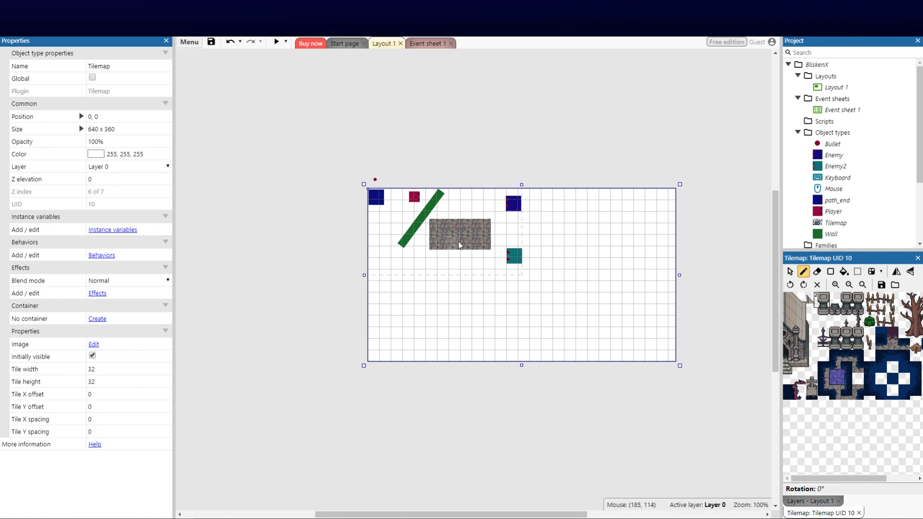
# Paint a column of dark wall tiles along the left side of the stone floor.
pyautogui.click(837, 361)
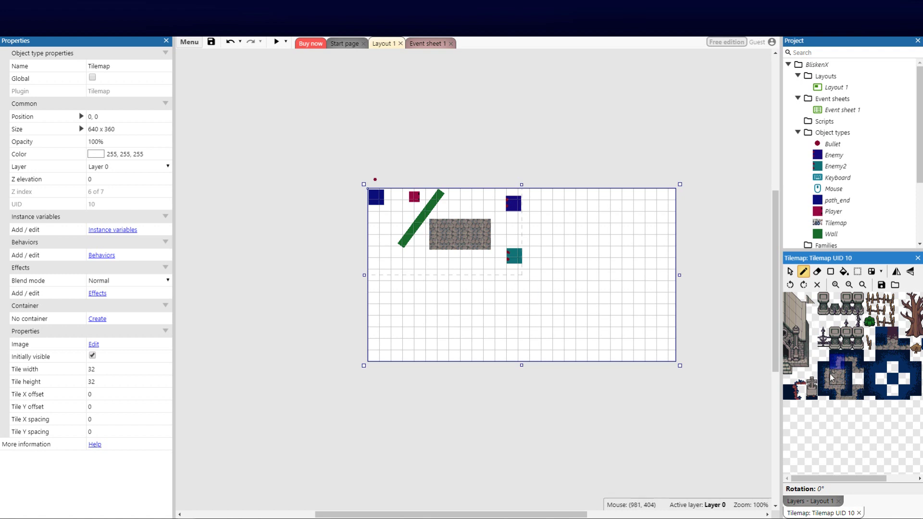
pyautogui.click(821, 361)
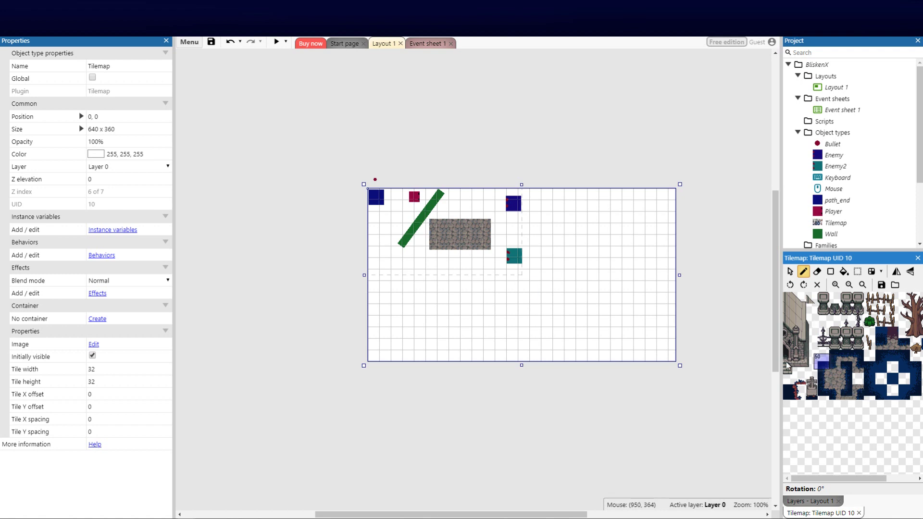
pyautogui.click(423, 213)
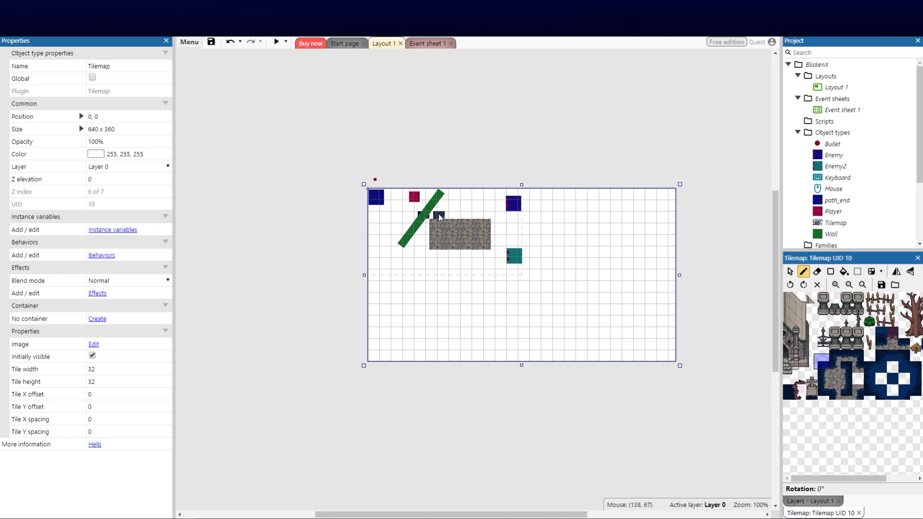
pyautogui.click(825, 379)
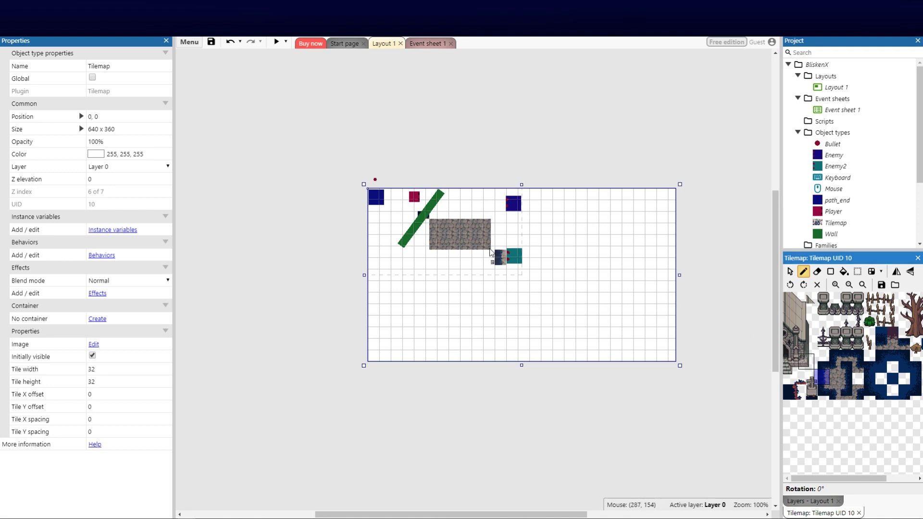
pyautogui.moveTo(422, 227); pyautogui.dragTo(426, 244)
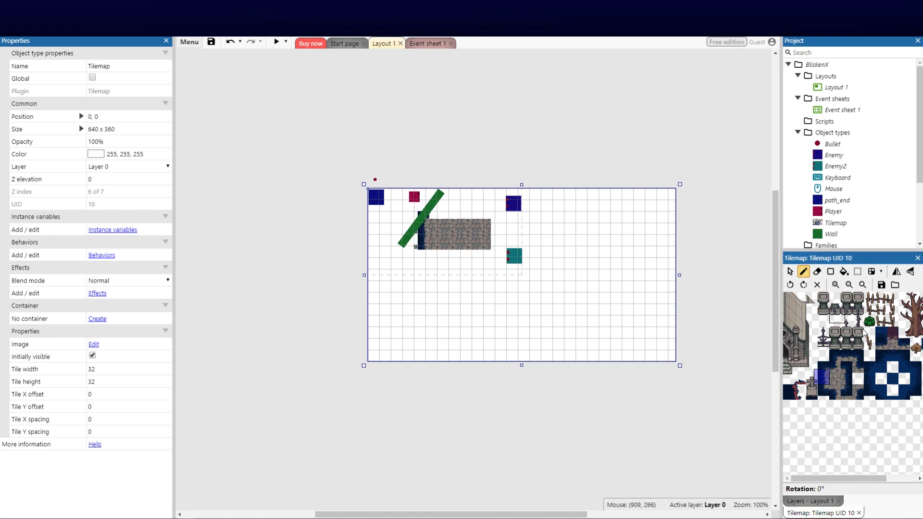
pyautogui.click(823, 392)
pyautogui.click(422, 257)
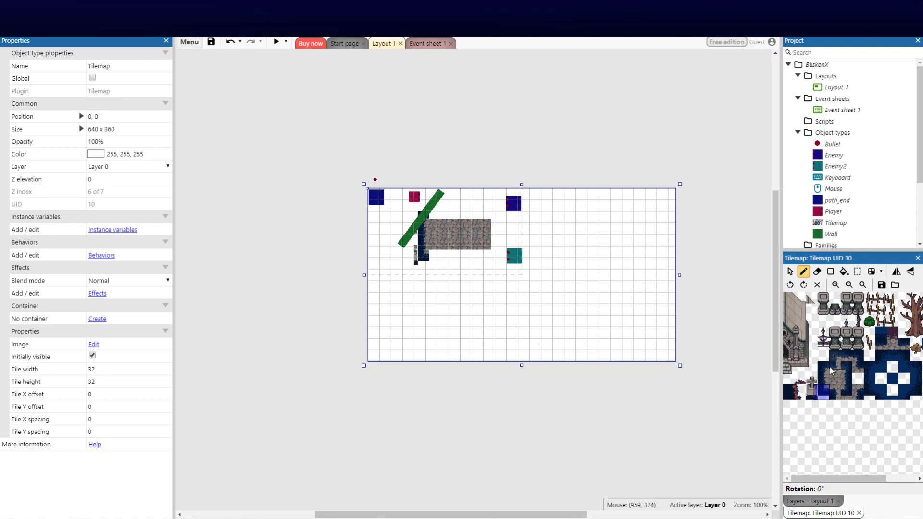
# Paint a dark wall column on the right side and erase its bottom tile.
pyautogui.moveTo(823, 392); pyautogui.dragTo(837, 401)
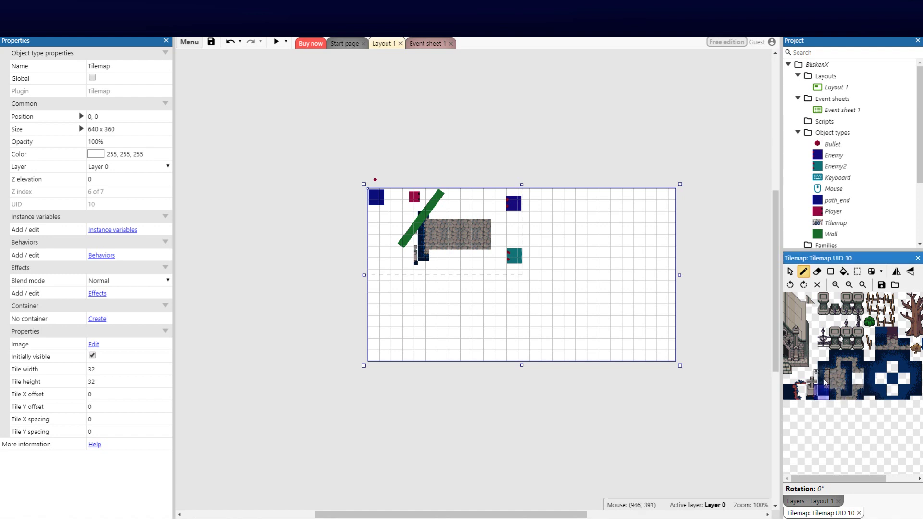
pyautogui.click(852, 378)
pyautogui.moveTo(500, 222); pyautogui.dragTo(504, 258)
pyautogui.rightClick(502, 259)
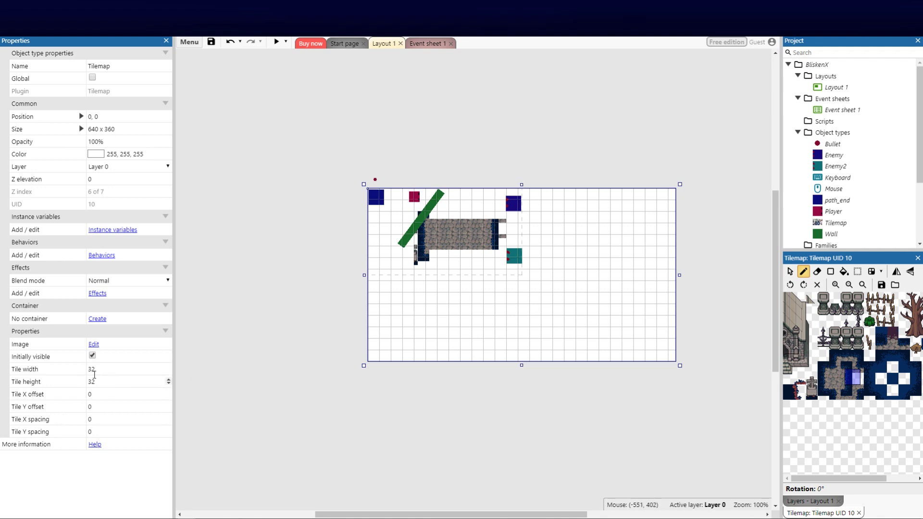
# Set the tilemap's tile width and height to 24.
pyautogui.click(95, 381)
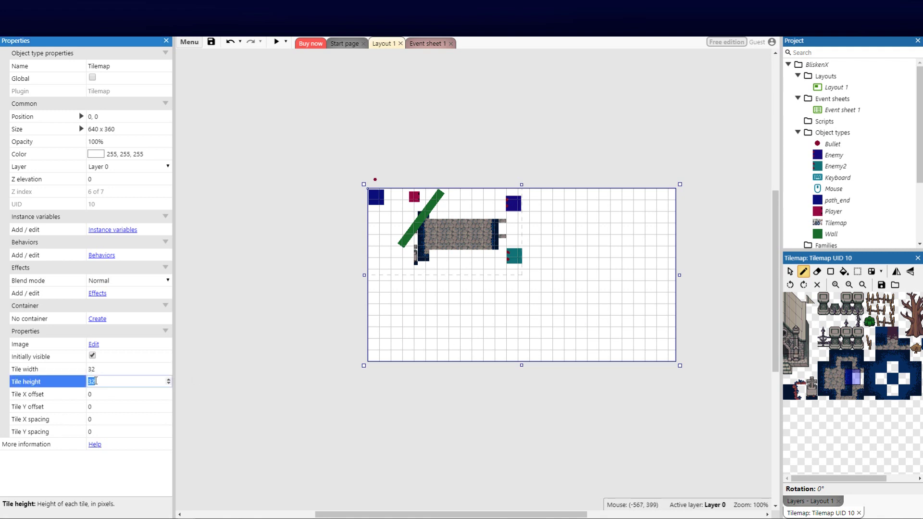
pyautogui.write('24')
pyautogui.click(98, 368)
pyautogui.write('24')
pyautogui.press('Return')
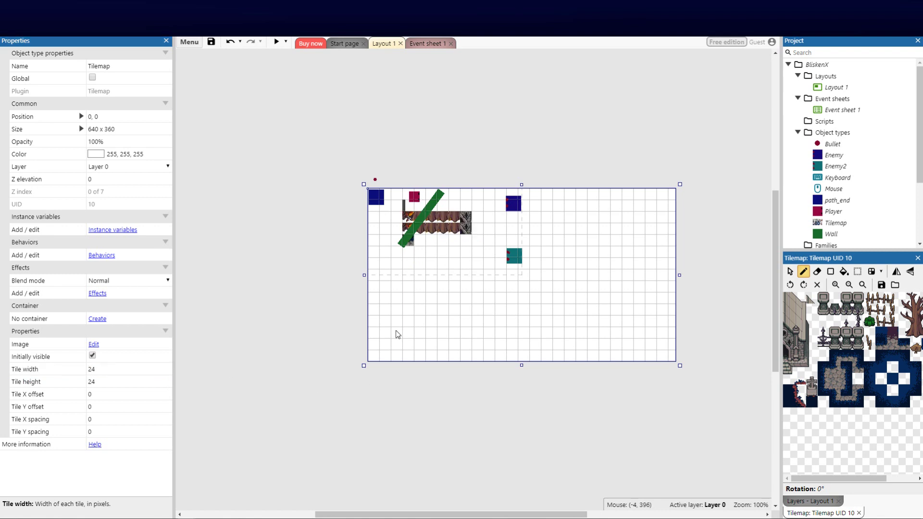
# Stamp the cobblestone room tiles and fill the gap inside the room.
pyautogui.click(823, 370)
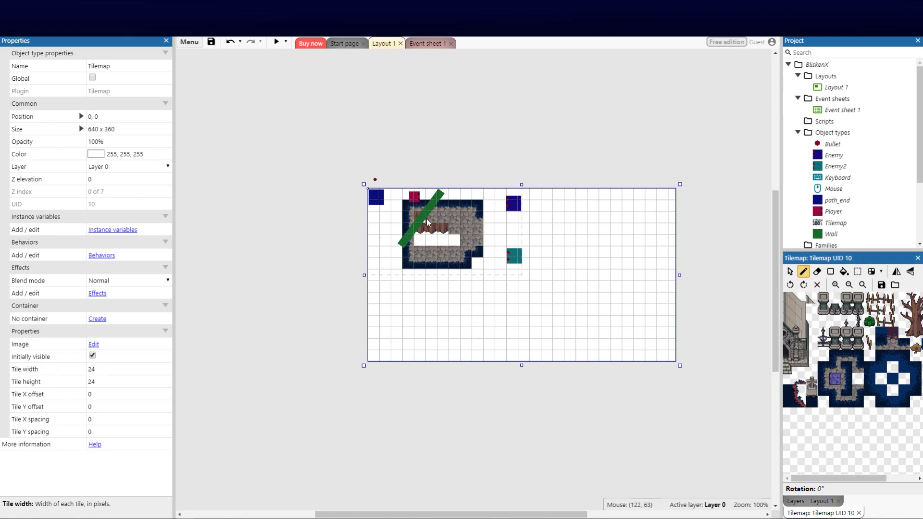
pyautogui.click(415, 212)
pyautogui.moveTo(429, 234)
pyautogui.mouseDown()
pyautogui.moveTo(458, 244)
pyautogui.moveTo(425, 243)
pyautogui.mouseUp()
# Delete the diagonal green Wall sprite and move the Player beside the room's left edge.
pyautogui.click(790, 271)
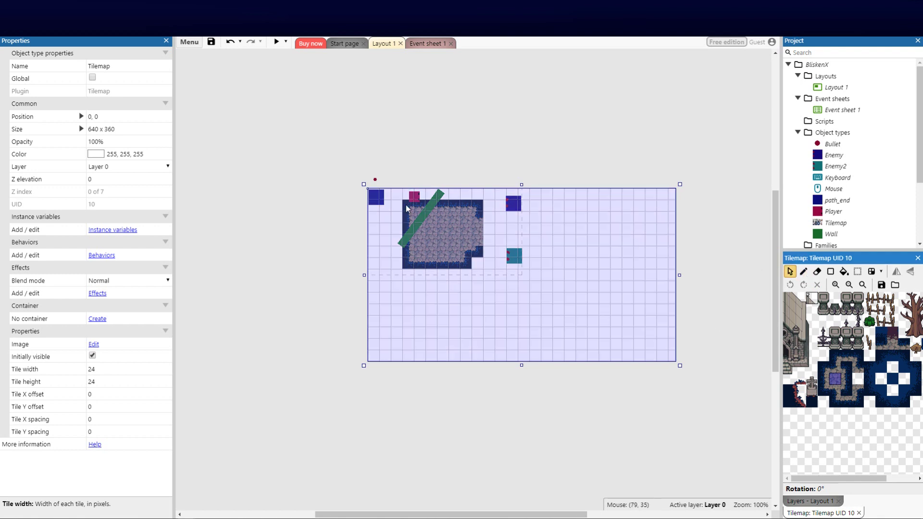
pyautogui.click(437, 202)
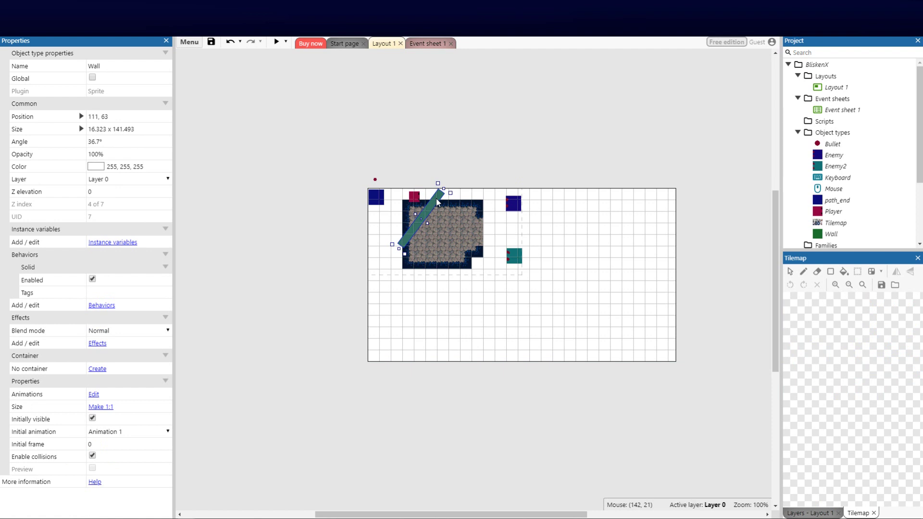
pyautogui.press('Delete')
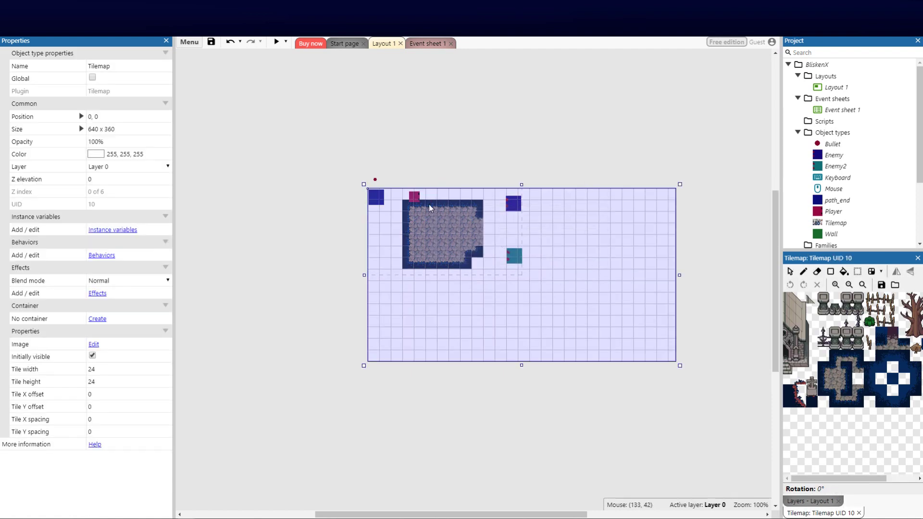
pyautogui.moveTo(416, 199); pyautogui.dragTo(386, 223)
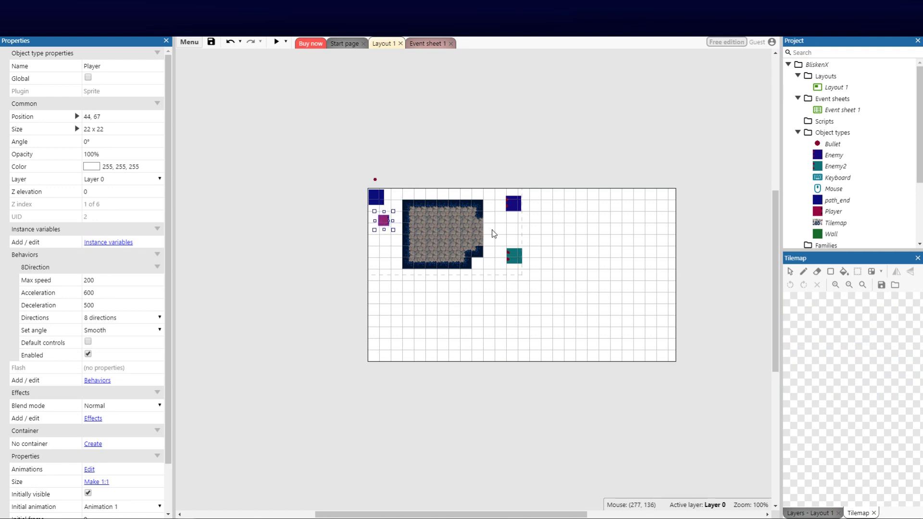
# Resize the Player sprite to 24 x 24 in the Properties bar.
pyautogui.click(467, 245)
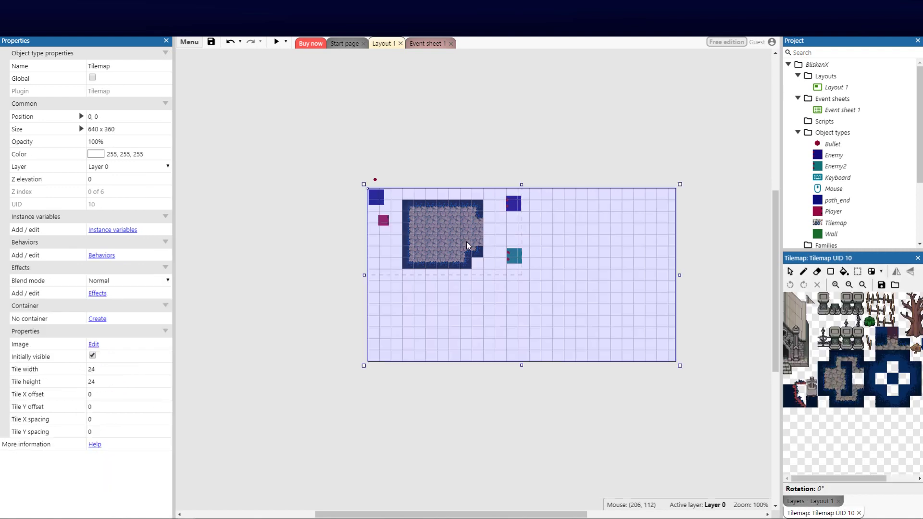
pyautogui.click(380, 220)
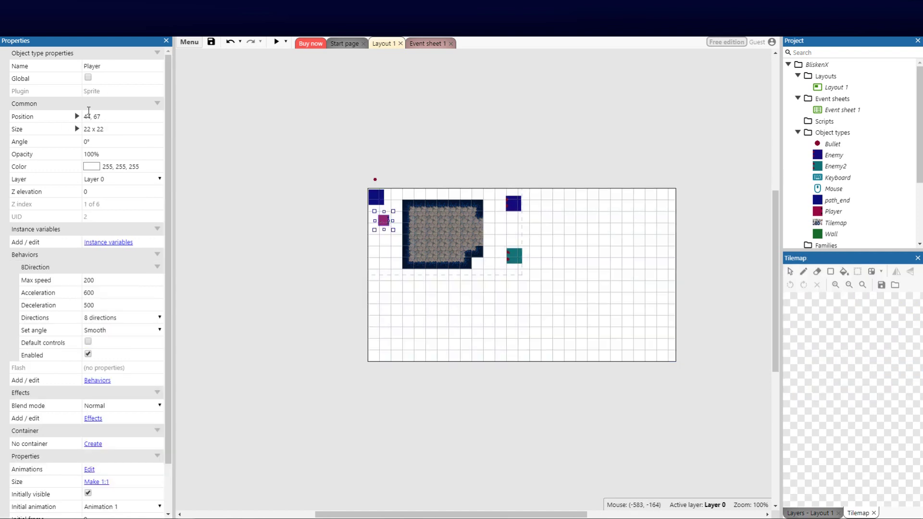
pyautogui.click(89, 129)
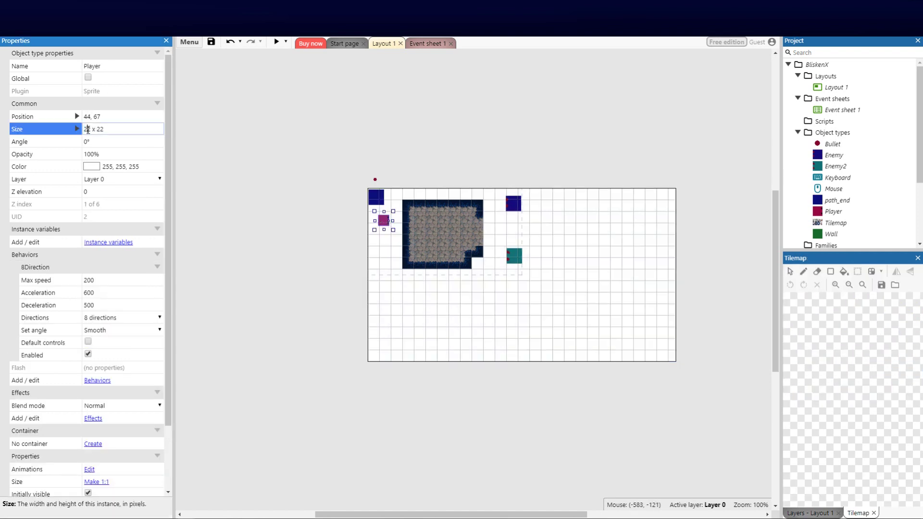
pyautogui.moveTo(92, 130); pyautogui.dragTo(80, 132)
pyautogui.write('24 x 24')
pyautogui.click(370, 119)
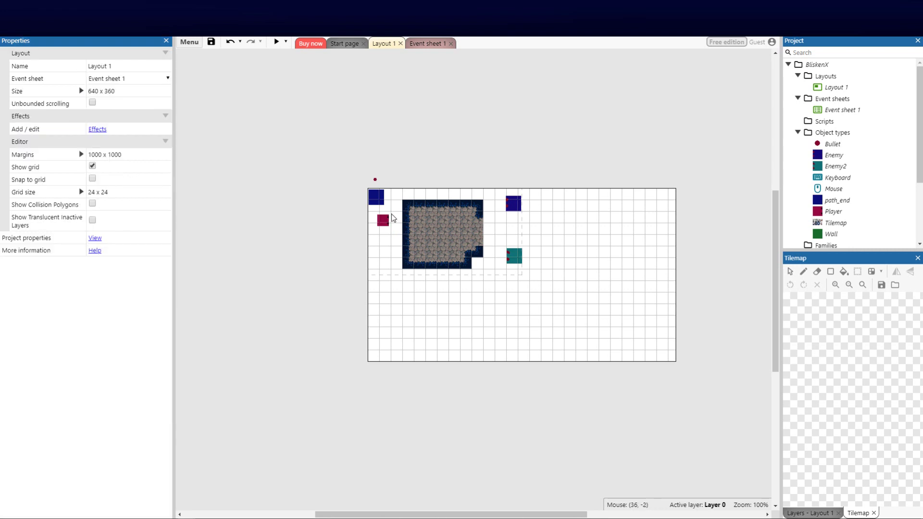
# Move the Player down to sit left of the cobblestone room, at 46, 108.
pyautogui.click(386, 220)
pyautogui.moveTo(386, 221); pyautogui.dragTo(389, 217)
pyautogui.click(433, 240)
pyautogui.click(683, 144)
pyautogui.moveTo(386, 217)
pyautogui.mouseDown()
pyautogui.moveTo(401, 218)
pyautogui.moveTo(393, 219)
pyautogui.mouseUp()
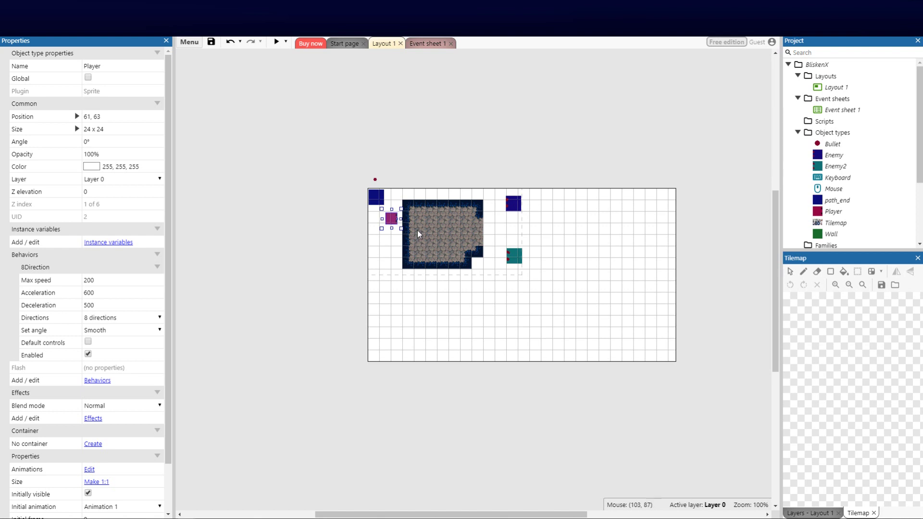
pyautogui.moveTo(390, 220); pyautogui.dragTo(382, 241)
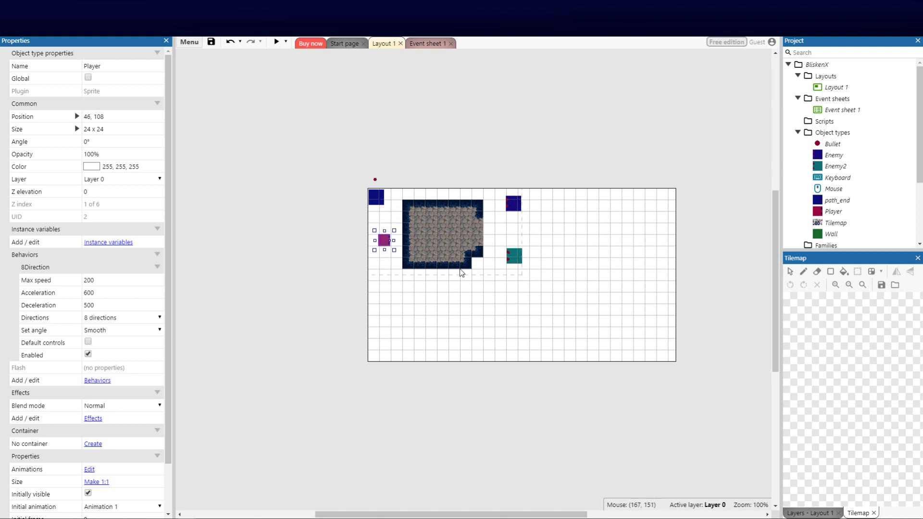
# Insert a second Tilemap object, Tilemap2, and place it on the layout.
pyautogui.rightClick(445, 292)
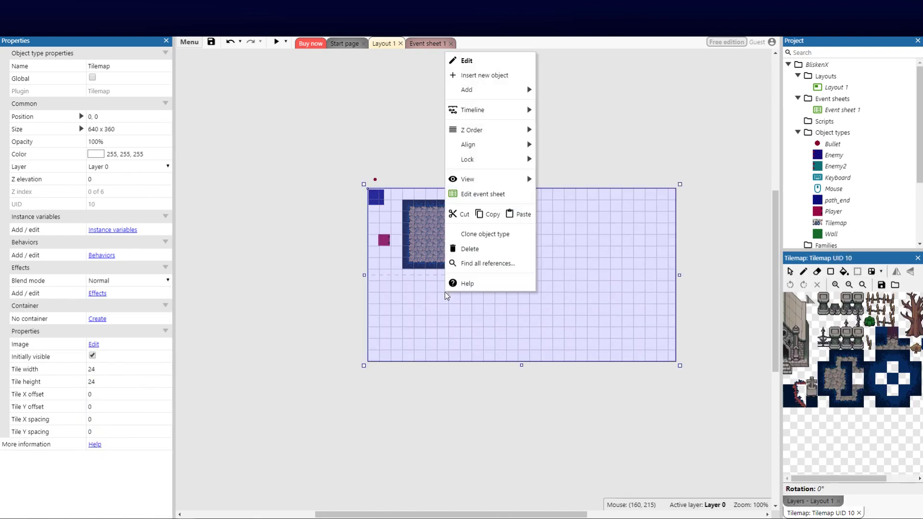
pyautogui.click(507, 76)
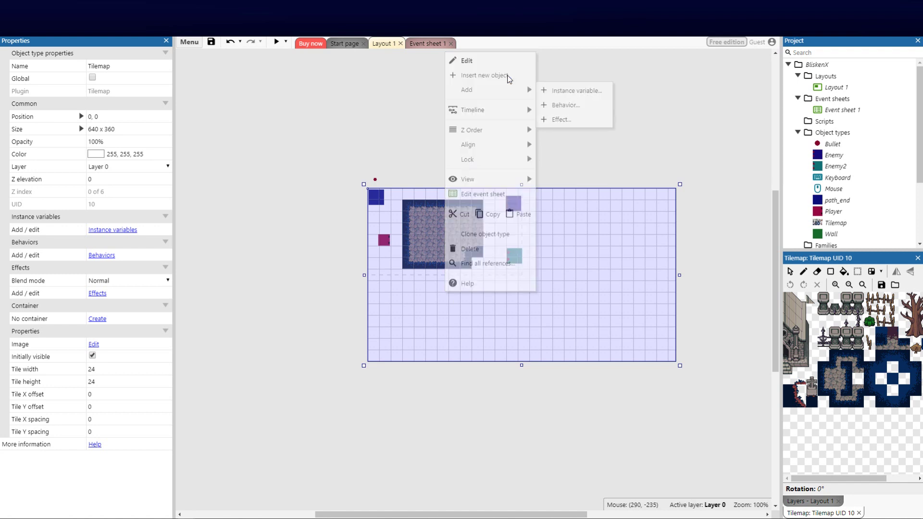
pyautogui.scroll(-5, 484, 286)
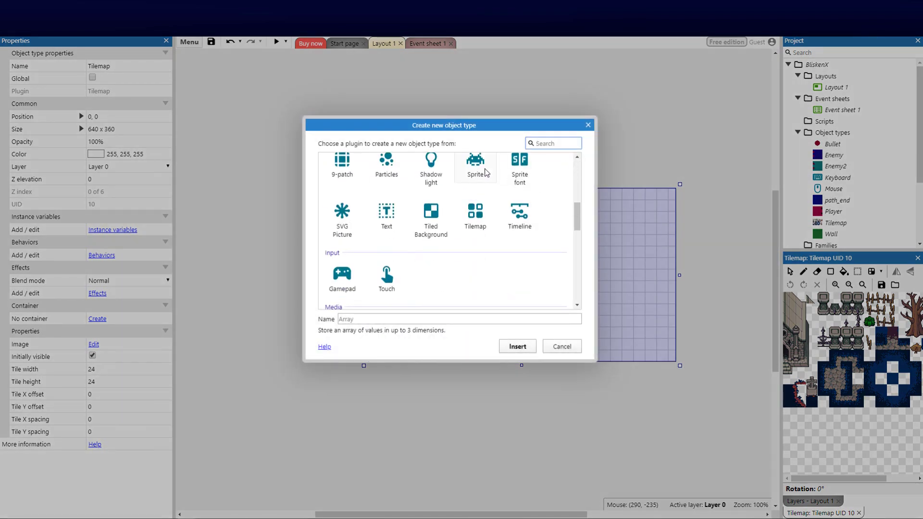
pyautogui.scroll(1, 469, 220)
pyautogui.doubleClick(483, 166)
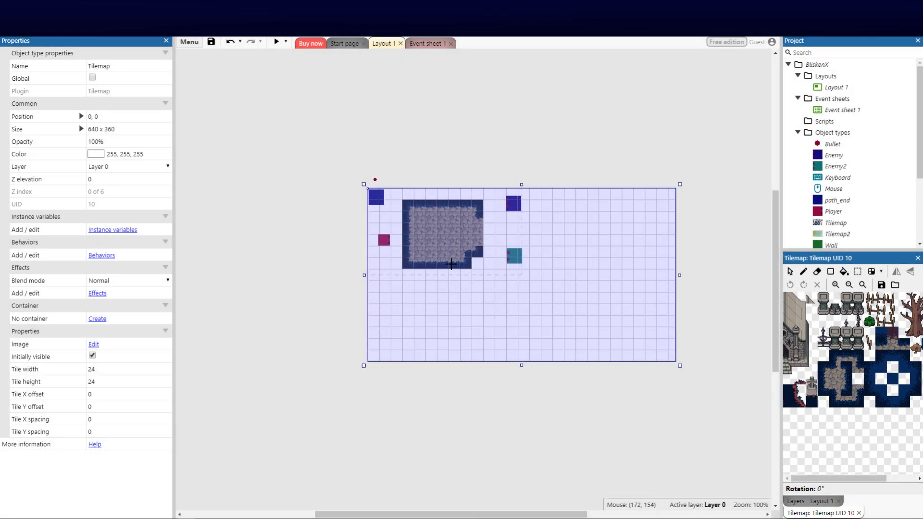
pyautogui.click(431, 232)
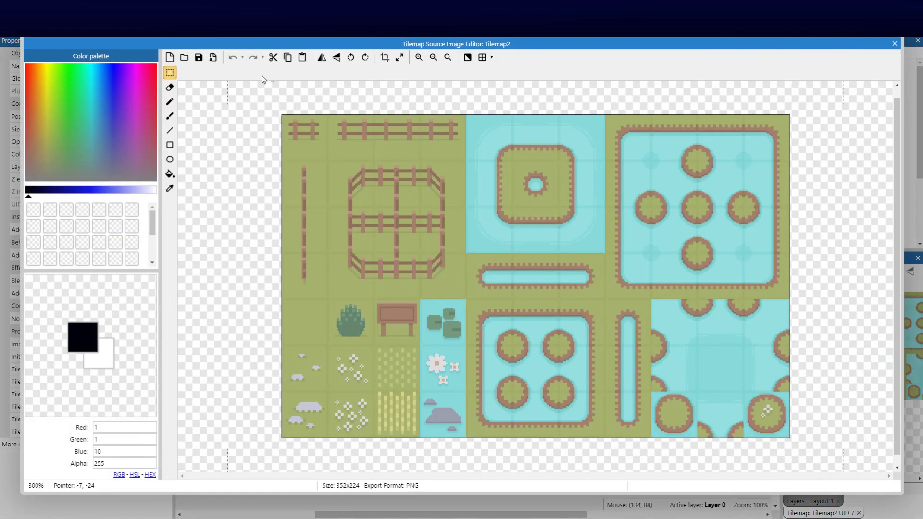
# Erase Tilemap2's whole tileset image and resize the canvas to 24 x 24.
pyautogui.moveTo(259, 103); pyautogui.dragTo(826, 462)
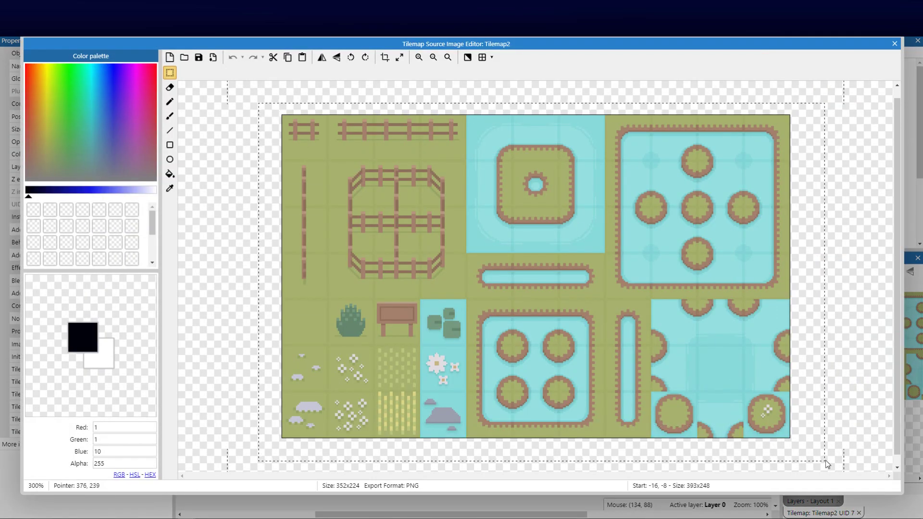
pyautogui.press('Delete')
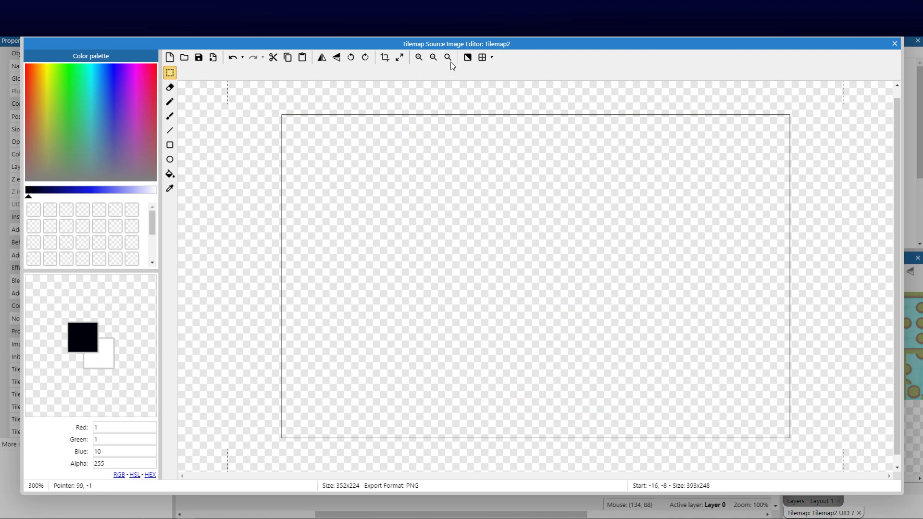
pyautogui.click(399, 58)
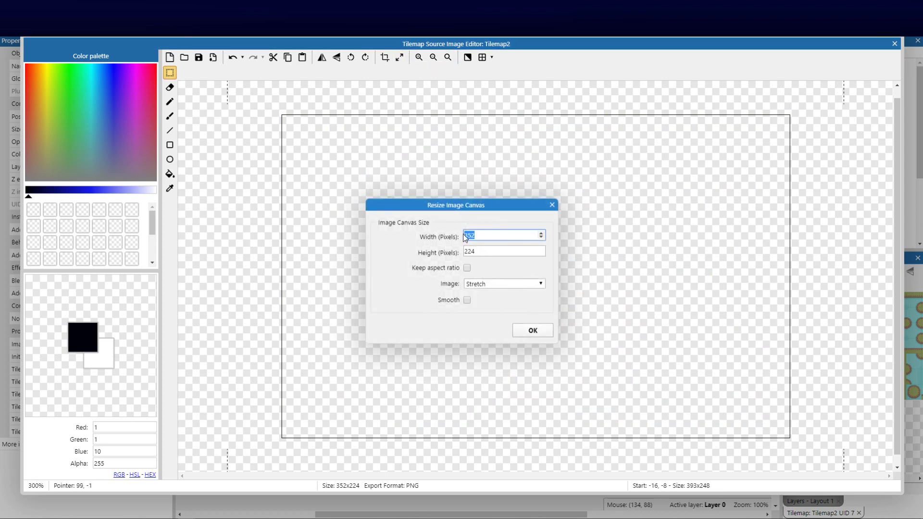
pyautogui.write('24')
pyautogui.press('Tab')
pyautogui.write('24')
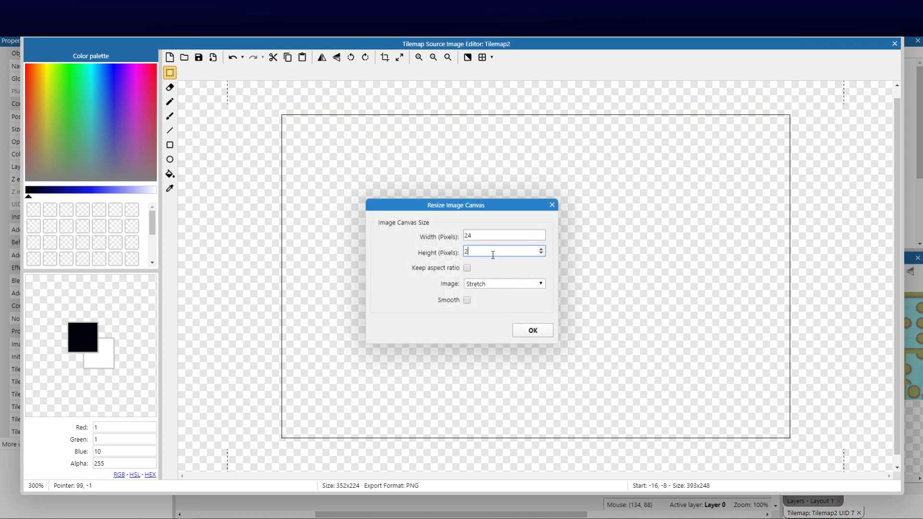
pyautogui.click(532, 332)
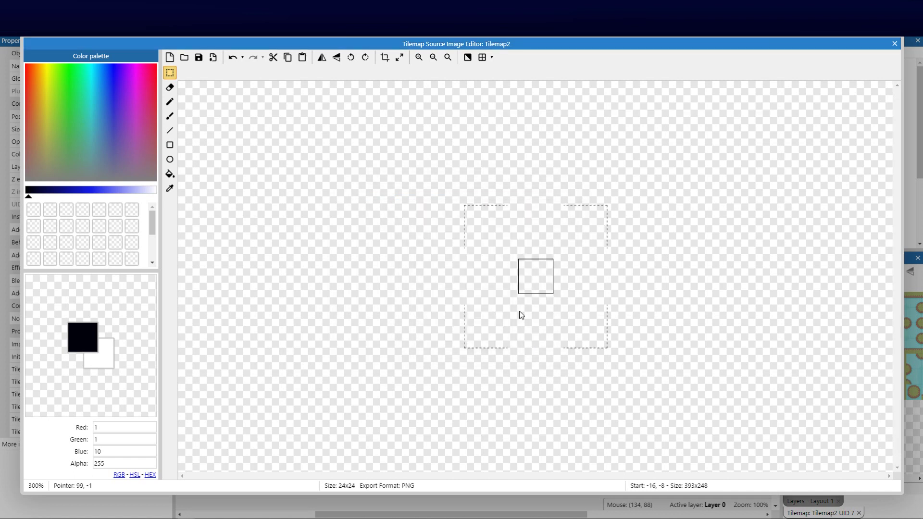
# Flood-fill the 24 x 24 canvas with black and close the image editor.
pyautogui.click(170, 174)
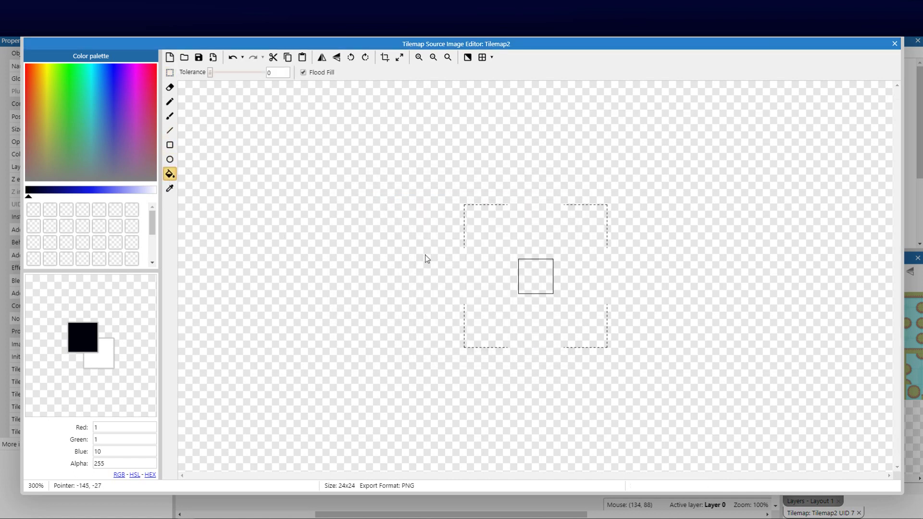
pyautogui.click(529, 287)
pyautogui.click(894, 44)
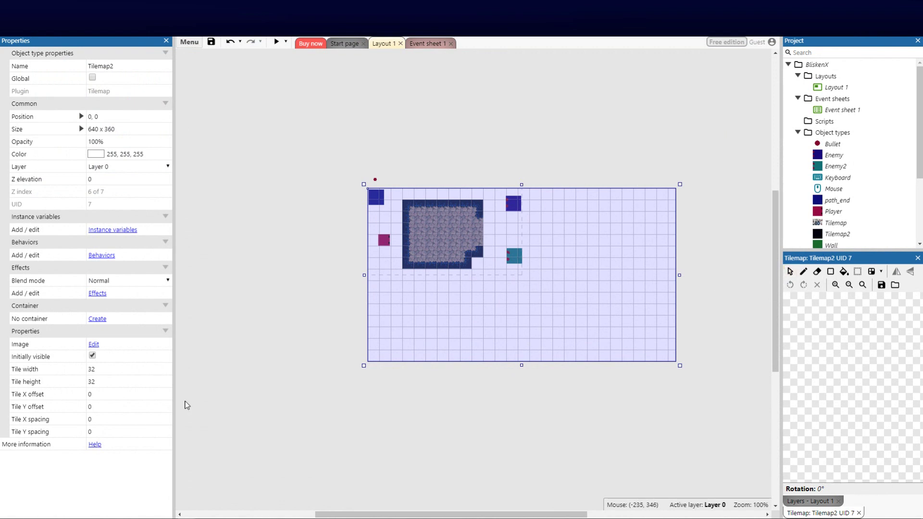
# Set Tilemap2's tile width to 24 and select Tilemap2 on the layout.
pyautogui.click(93, 372)
pyautogui.write('24')
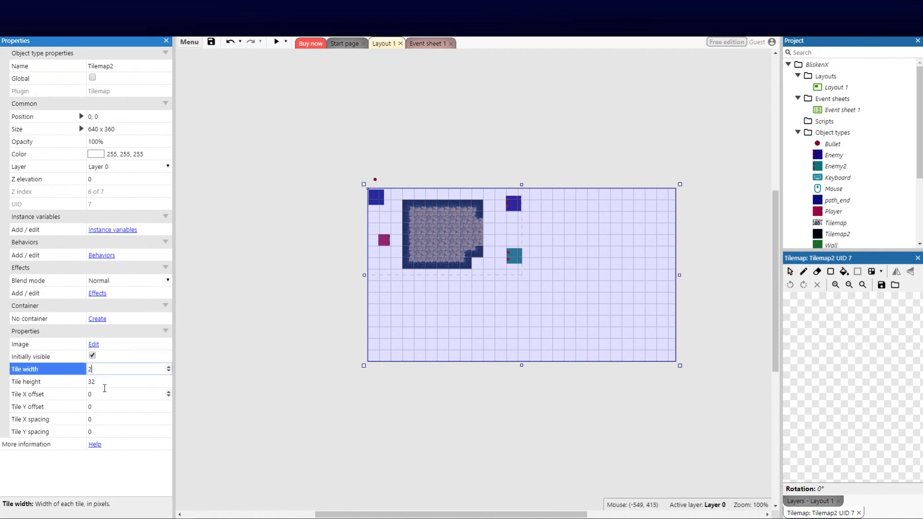
pyautogui.click(100, 386)
pyautogui.click(284, 319)
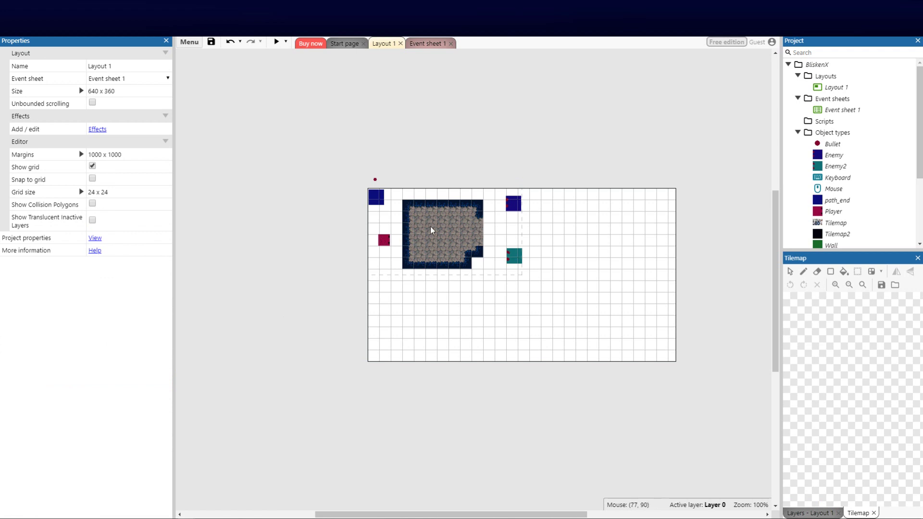
pyautogui.click(594, 252)
# Paint black wall tiles along the floor's bottom and around its lower-right notch.
pyautogui.click(790, 299)
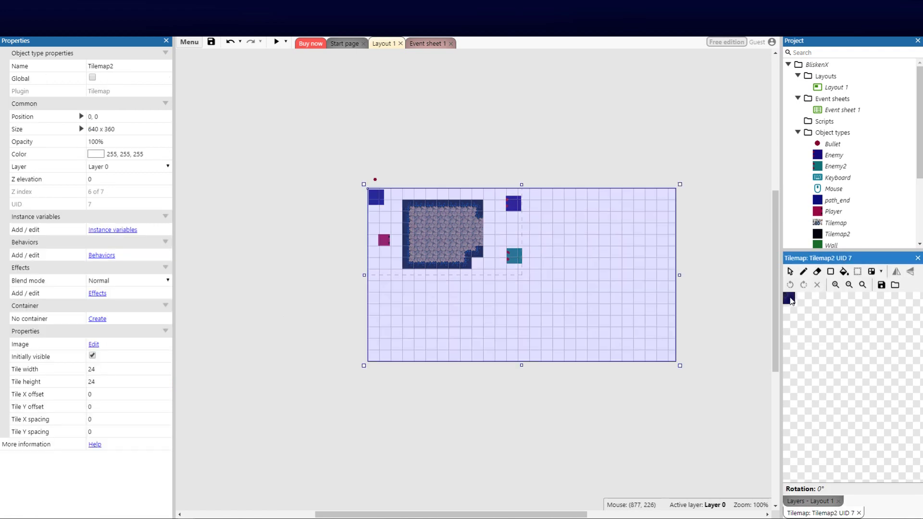
pyautogui.click(808, 272)
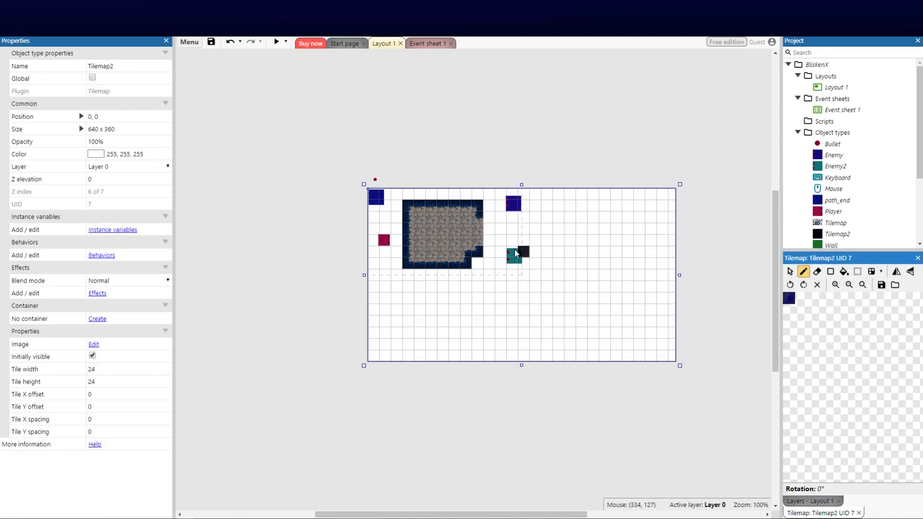
pyautogui.moveTo(466, 268)
pyautogui.mouseDown()
pyautogui.moveTo(397, 274)
pyautogui.moveTo(397, 199)
pyautogui.moveTo(488, 195)
pyautogui.moveTo(489, 208)
pyautogui.mouseUp()
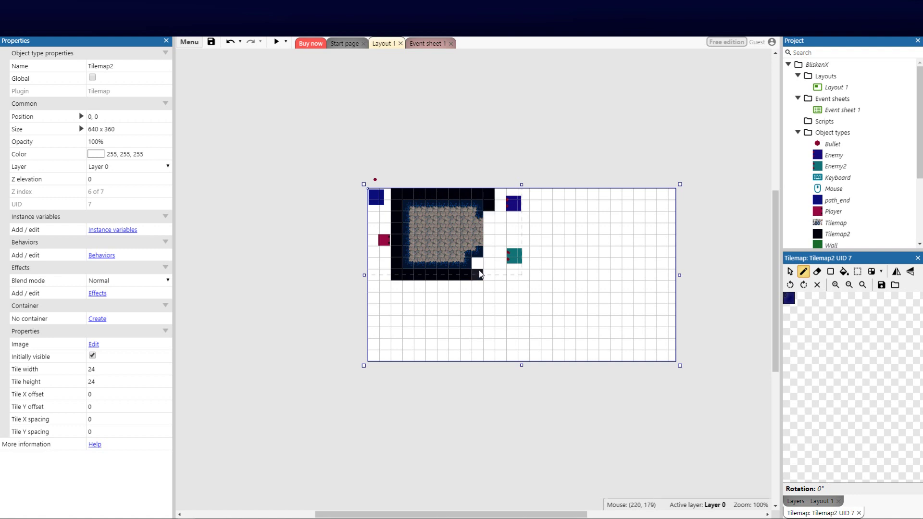
pyautogui.moveTo(490, 262)
pyautogui.mouseDown()
pyautogui.moveTo(478, 264)
pyautogui.moveTo(479, 274)
pyautogui.moveTo(490, 260)
pyautogui.mouseUp()
pyautogui.click(790, 272)
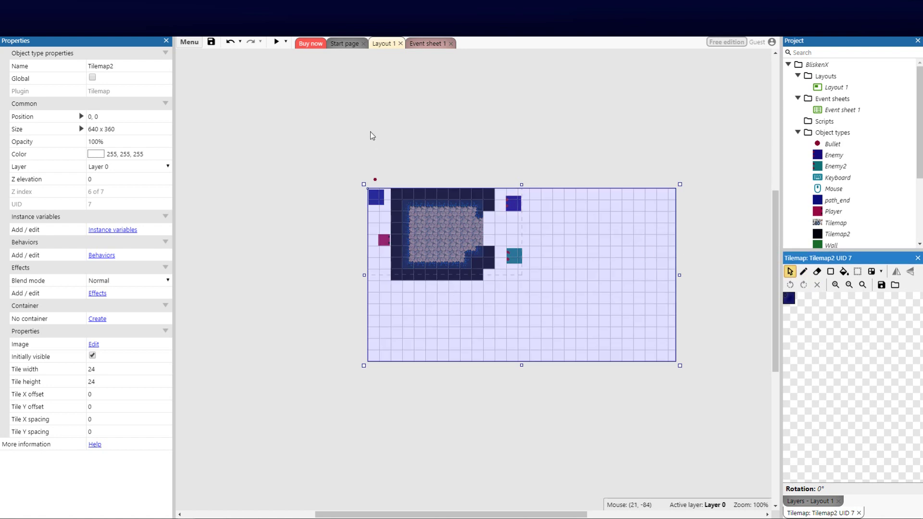
pyautogui.click(274, 46)
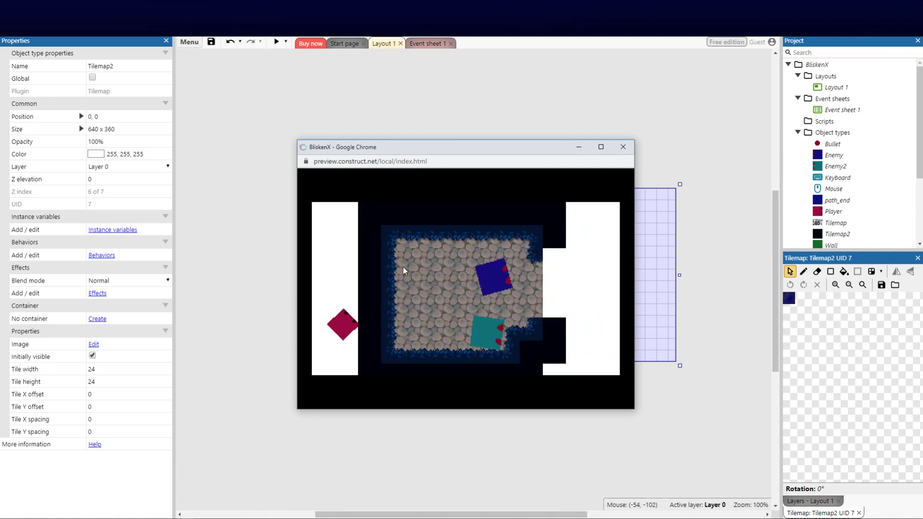
pyautogui.click(624, 147)
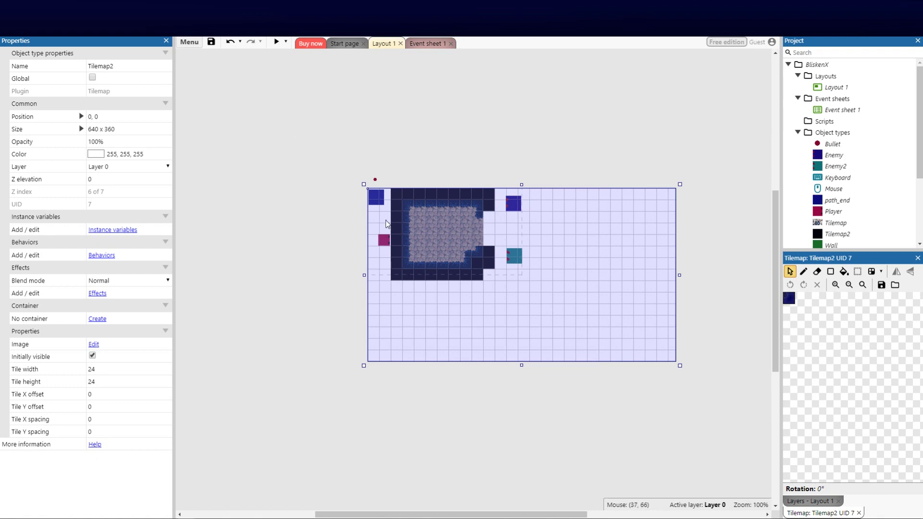
# Add the Solid behavior to Tilemap2 and untick Initially visible.
pyautogui.click(95, 256)
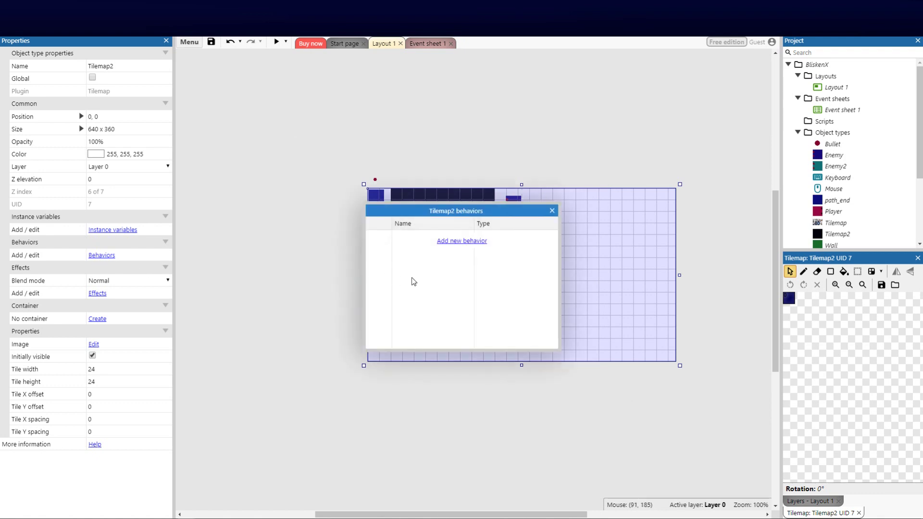
pyautogui.click(460, 241)
pyautogui.click(514, 227)
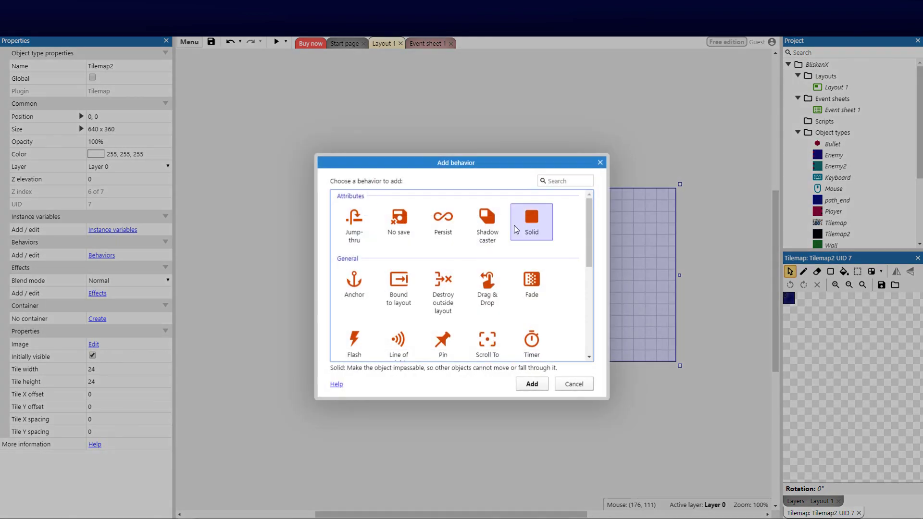
pyautogui.doubleClick(514, 226)
pyautogui.click(552, 212)
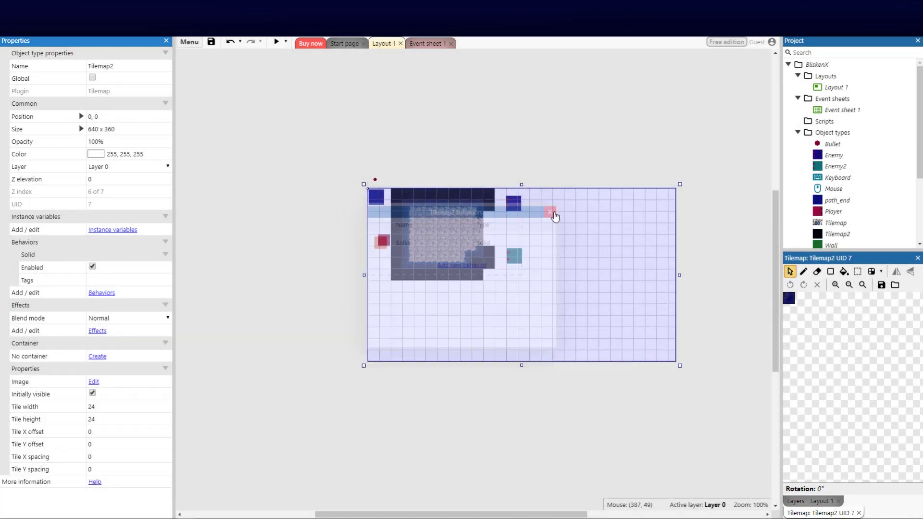
pyautogui.click(93, 393)
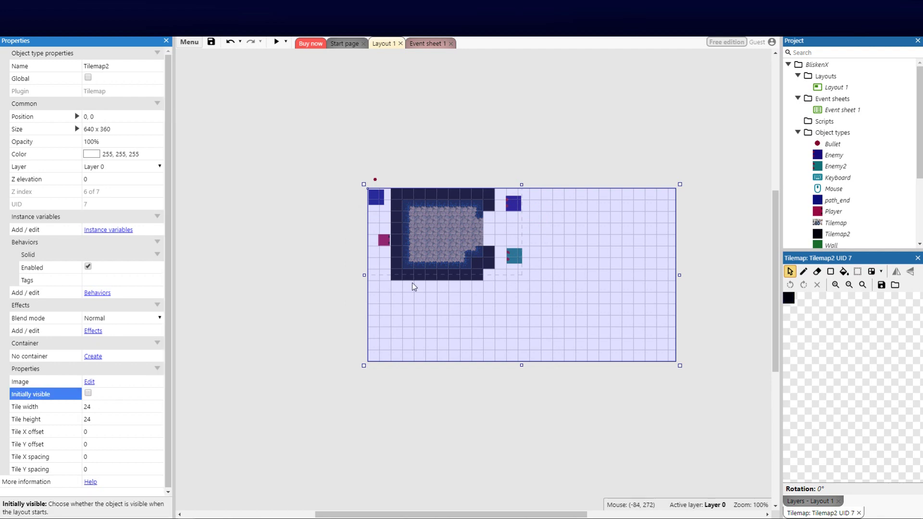
pyautogui.click(339, 79)
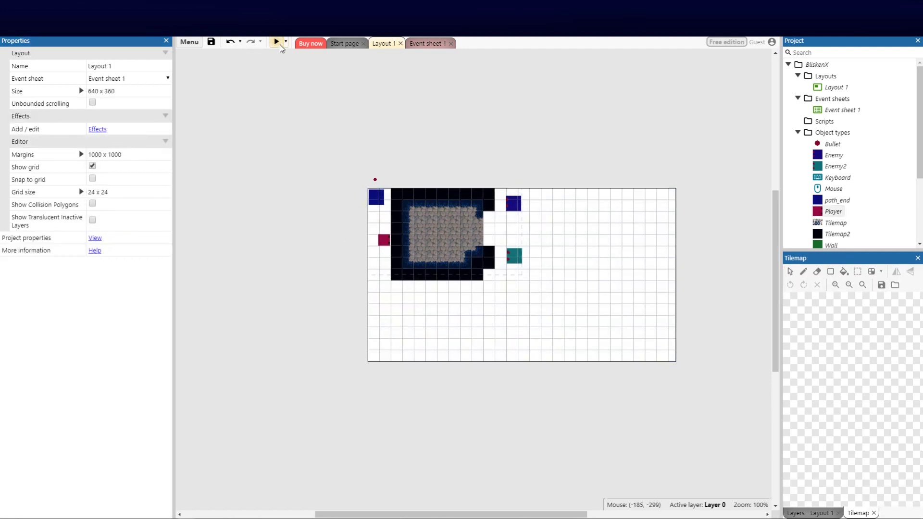
pyautogui.click(277, 42)
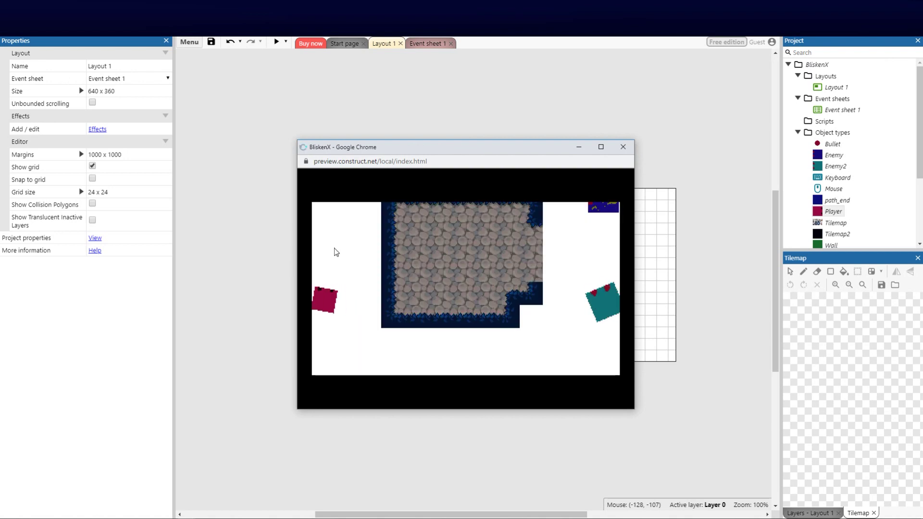
pyautogui.press('Right')
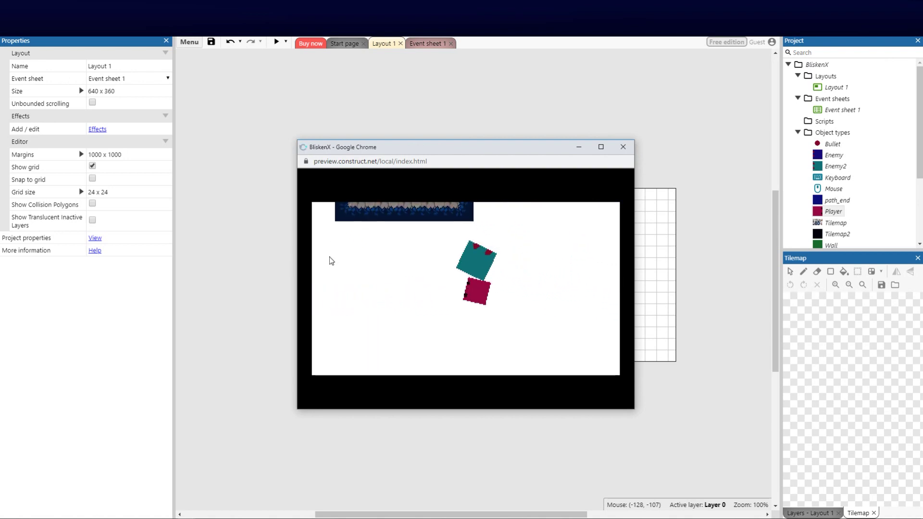
pyautogui.press('Right')
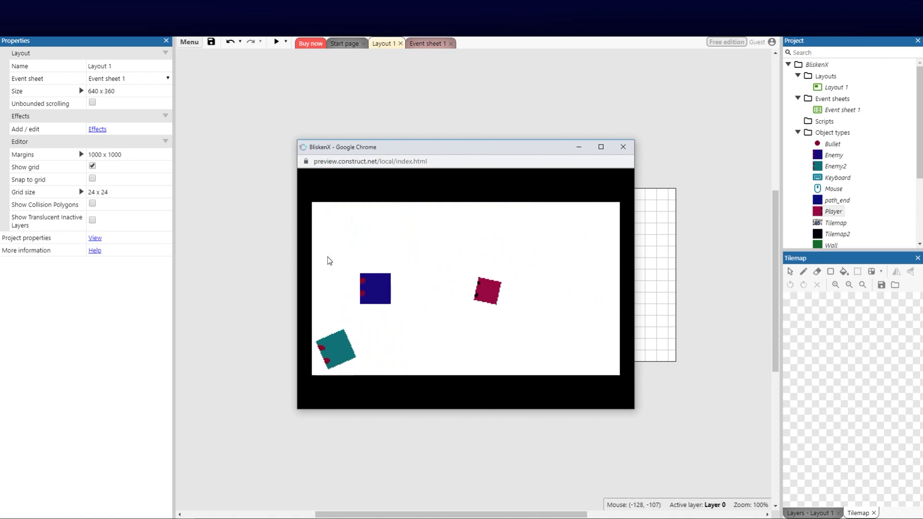
pyautogui.press('Left')
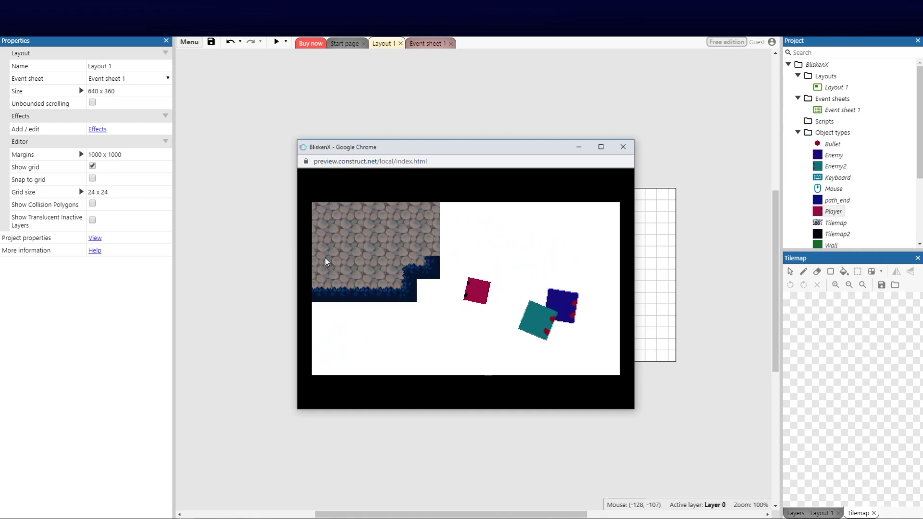
pyautogui.press('Up')
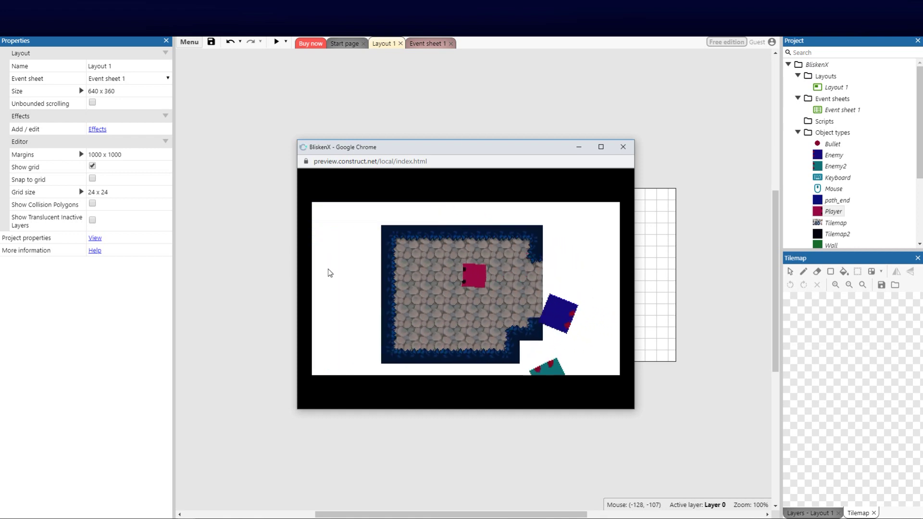
pyautogui.press('Right')
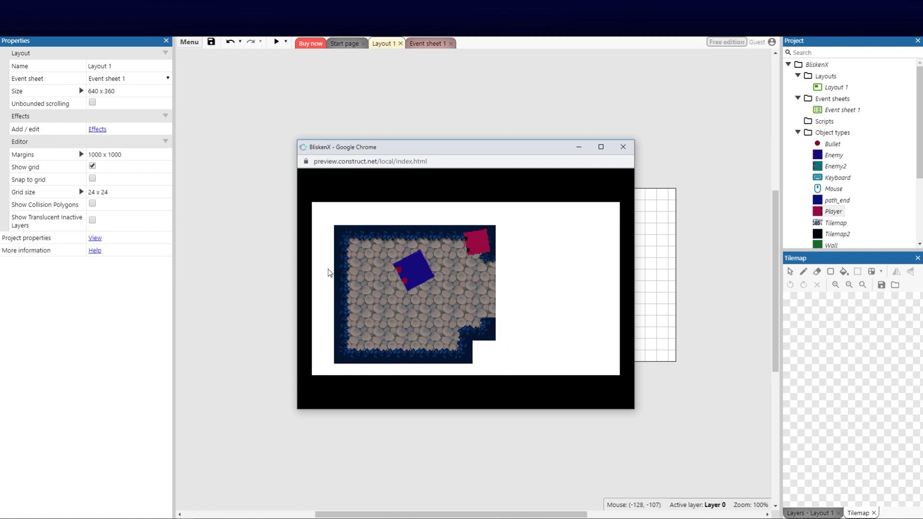
pyautogui.press('Down')
pyautogui.press('Left')
pyautogui.press('Up')
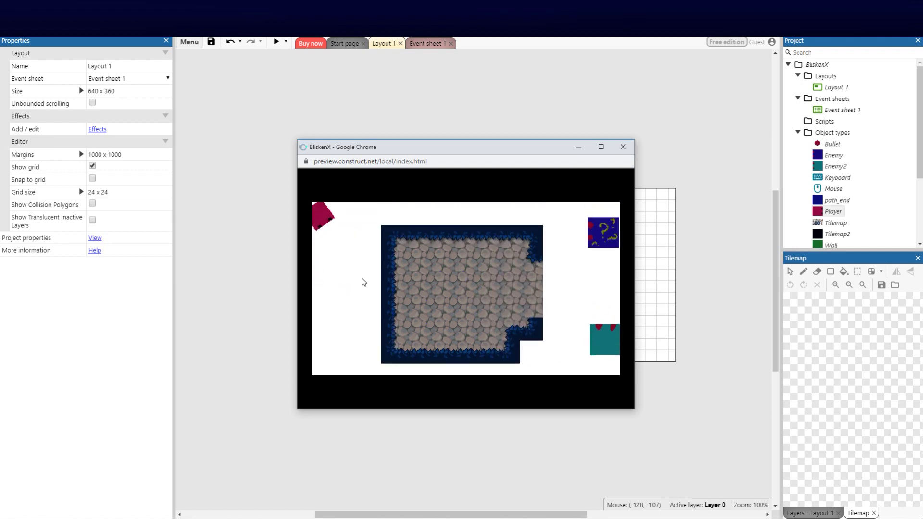
pyautogui.press('Up')
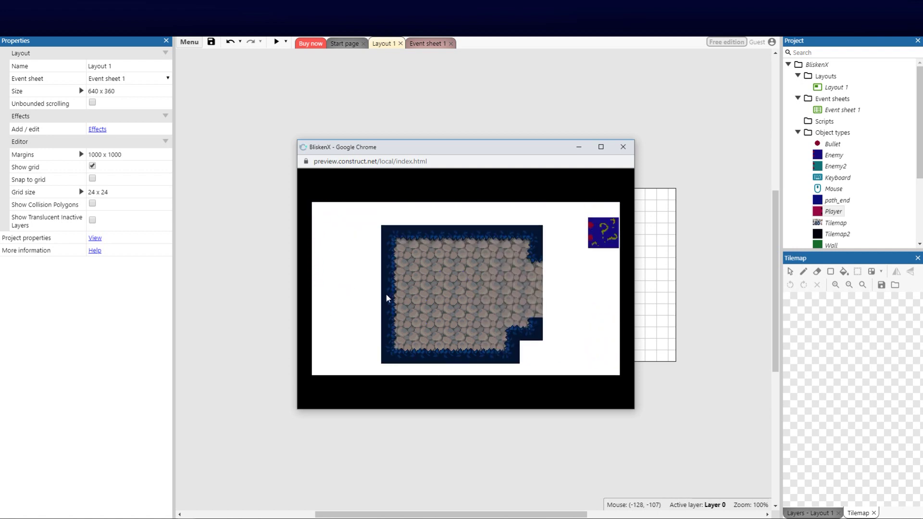
pyautogui.press('Down')
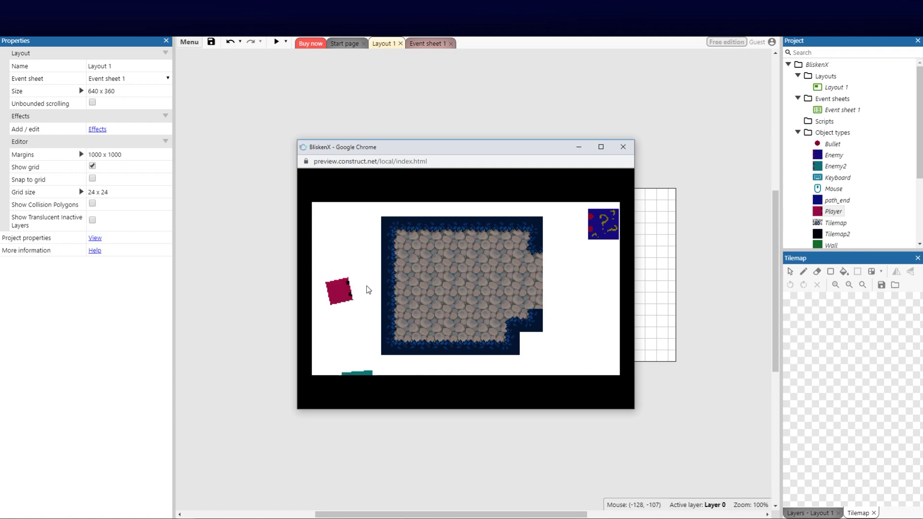
pyautogui.press('Down')
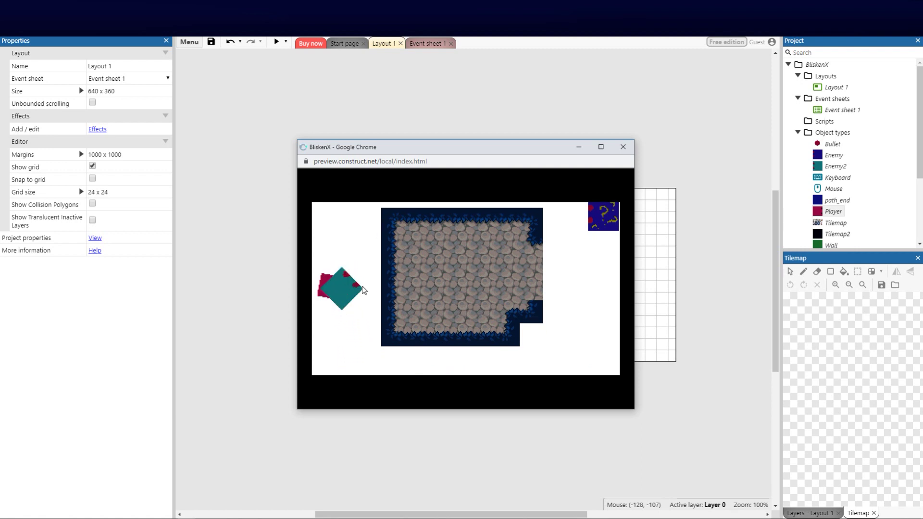
pyautogui.press('Up')
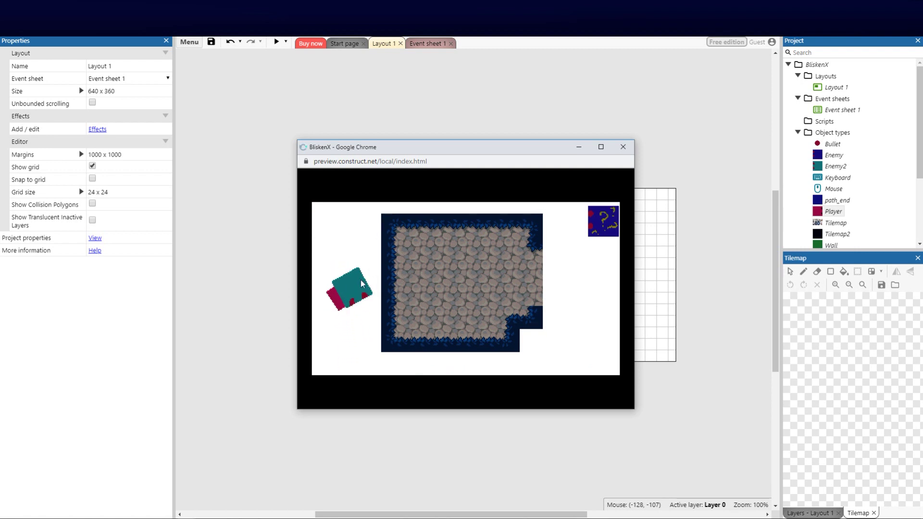
pyautogui.press('Down')
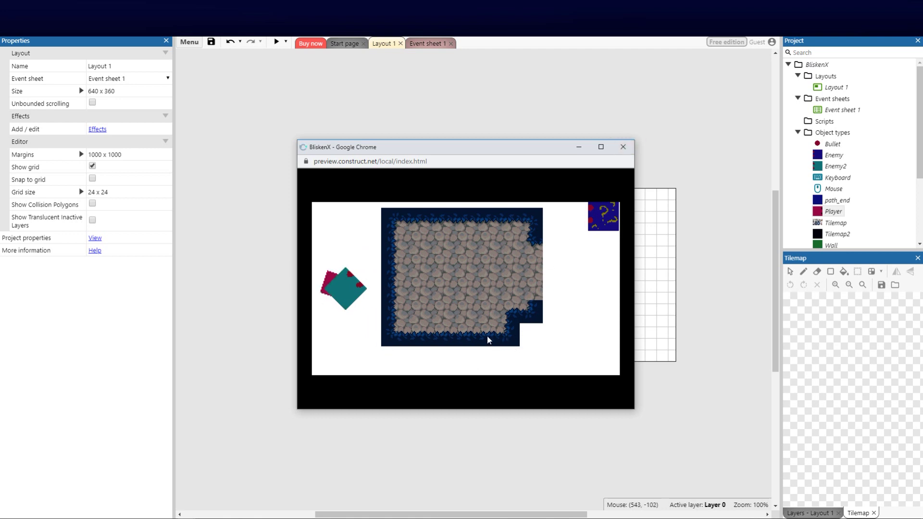
pyautogui.click(623, 146)
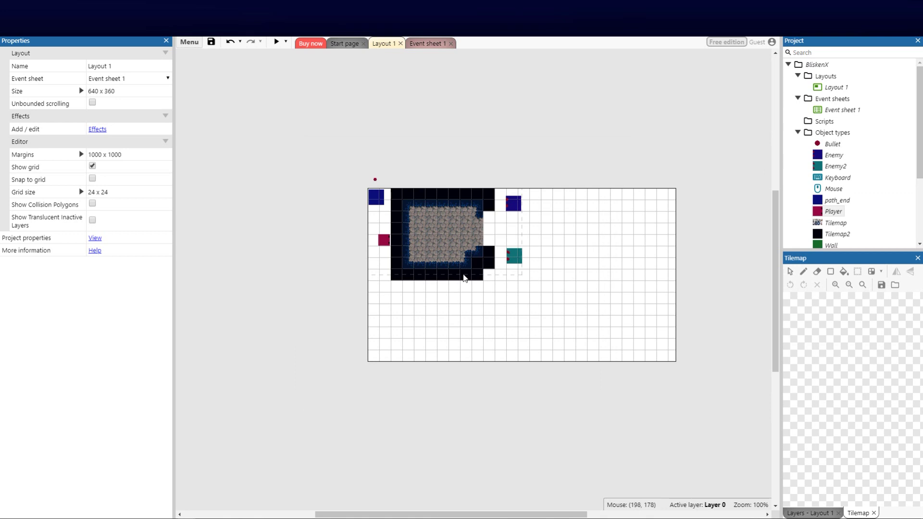
# Switch the selection from the Tilemap2 wall to the stone floor Tilemap in the Project panel.
pyautogui.click(464, 278)
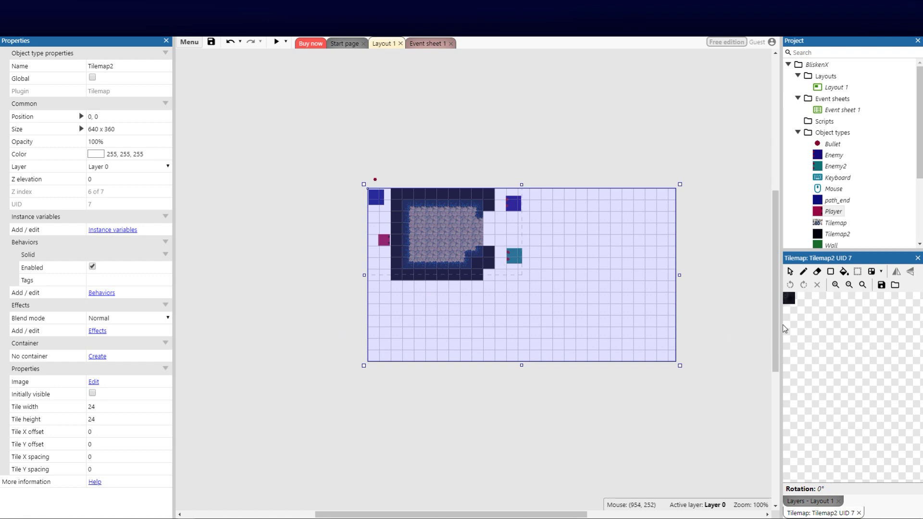
pyautogui.click(703, 152)
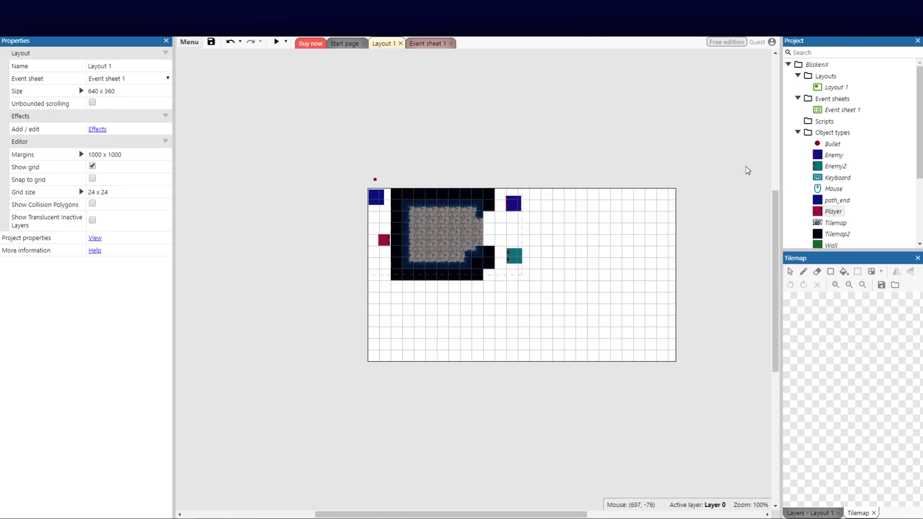
pyautogui.click(828, 225)
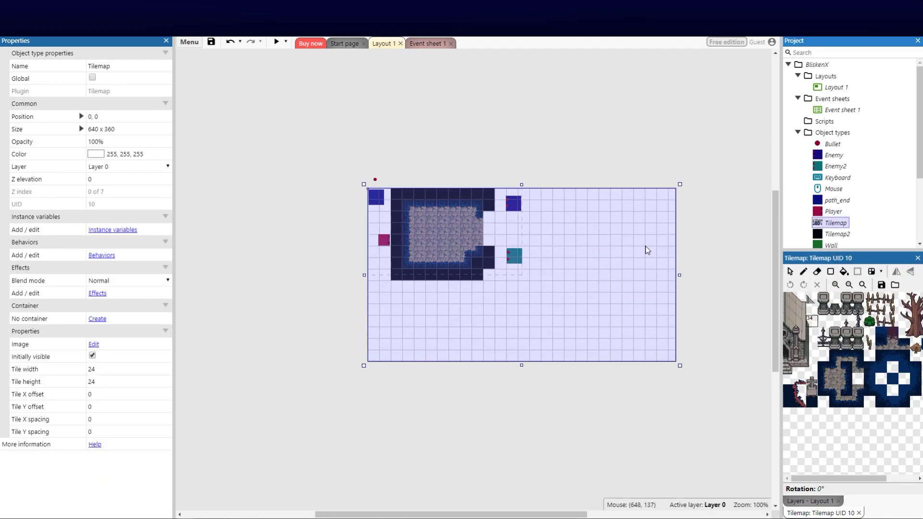
pyautogui.click(832, 319)
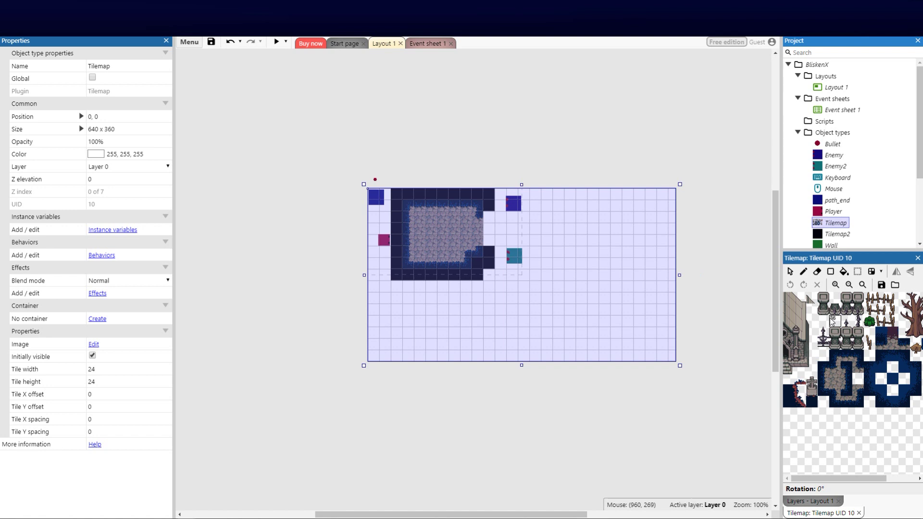